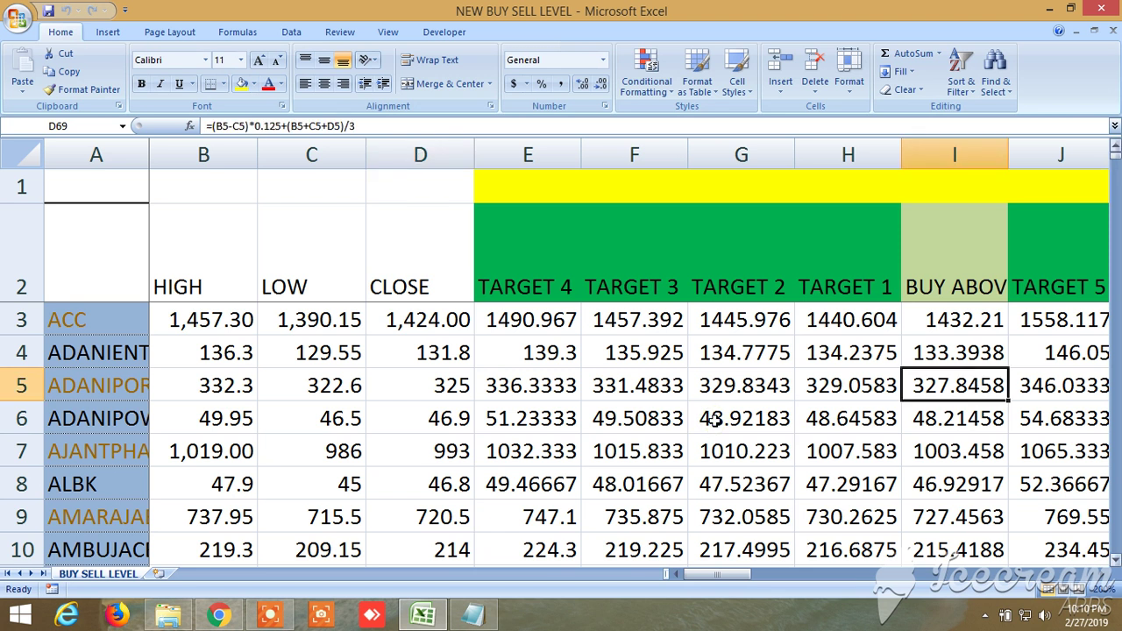
Look through the stock rows of the BUY SELL LEVEL sheet down to the commodity and index rows.
click(764, 443)
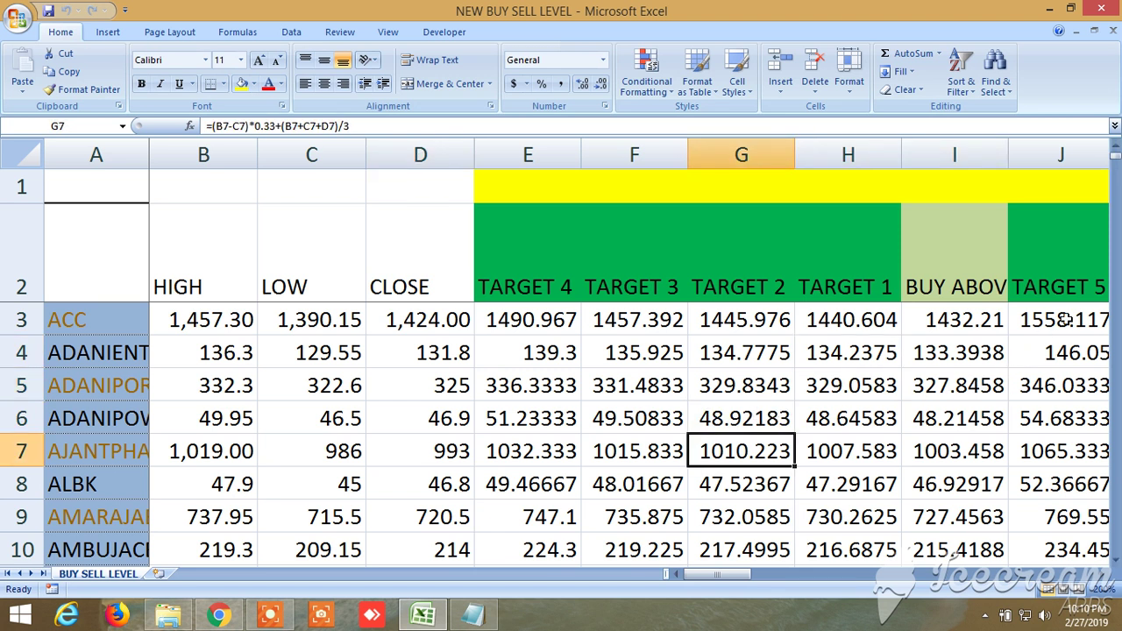
drag(1115, 160, 1099, 365)
key(Down)
key(Down)
key(Down)
key(Down)
key(Down)
key(Down)
key(Down)
key(Down)
key(Down)
key(Down)
key(Down)
key(Down)
key(Down)
key(Down)
key(Down)
key(Down)
key(Down)
key(Down)
key(Down)
key(Down)
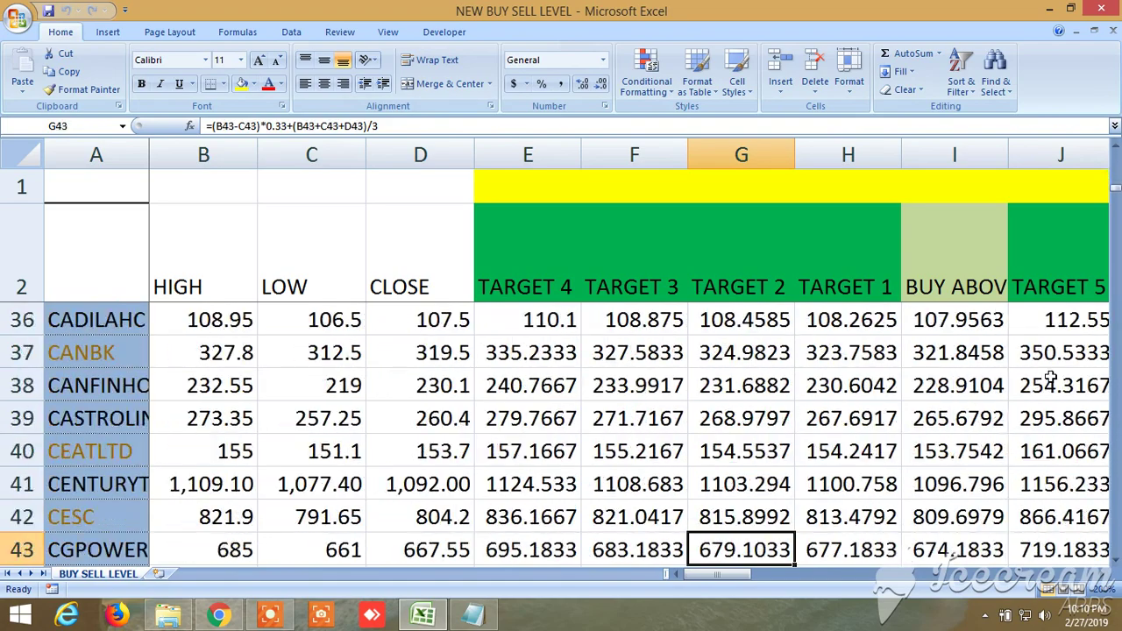
key(Down)
key(Down)
key(Down)
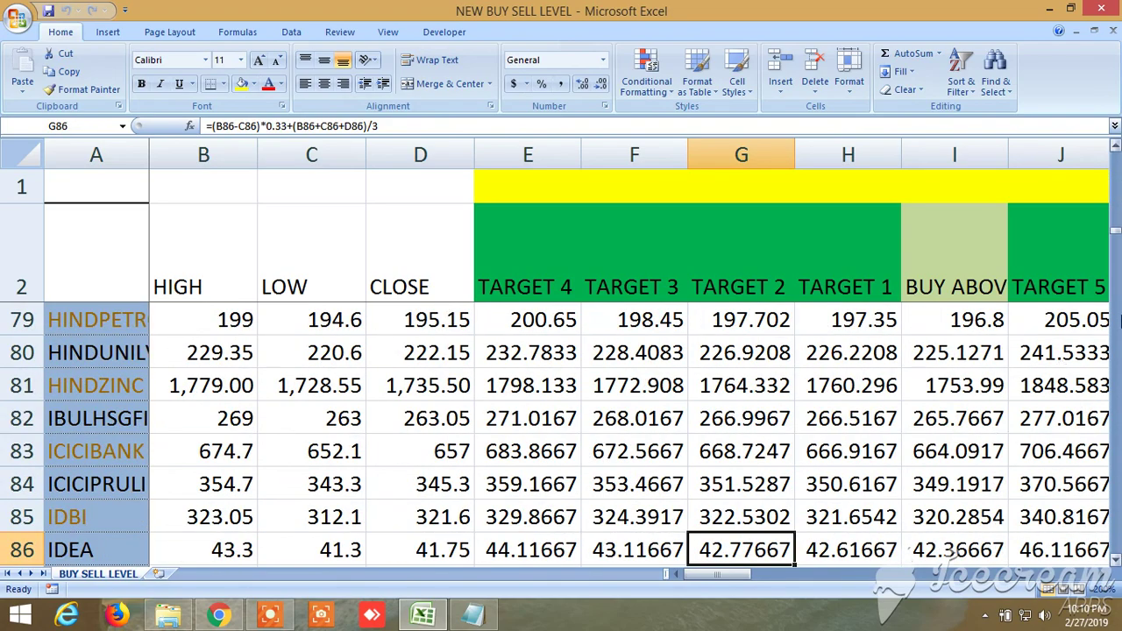
drag(1115, 254, 1116, 219)
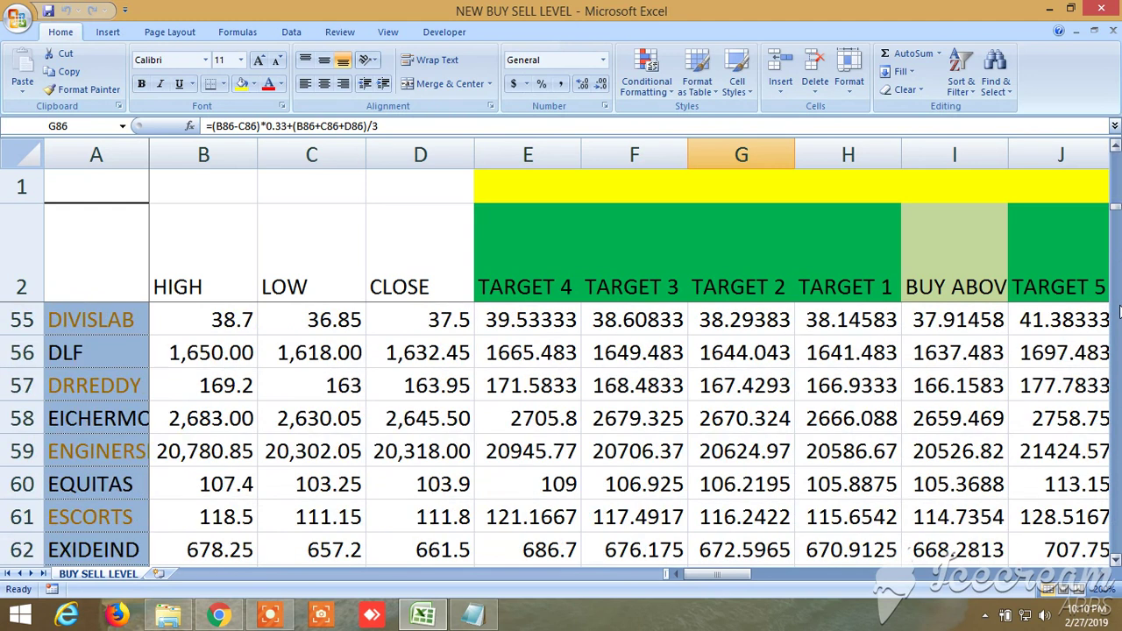
key(Down)
key(Down)
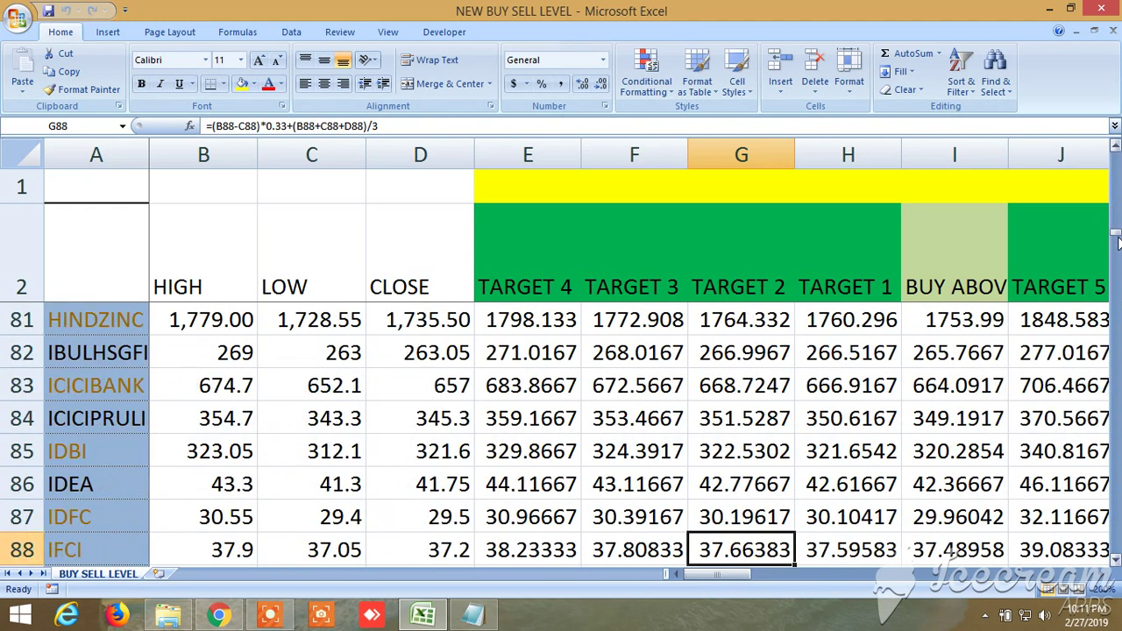
drag(1115, 235, 1113, 359)
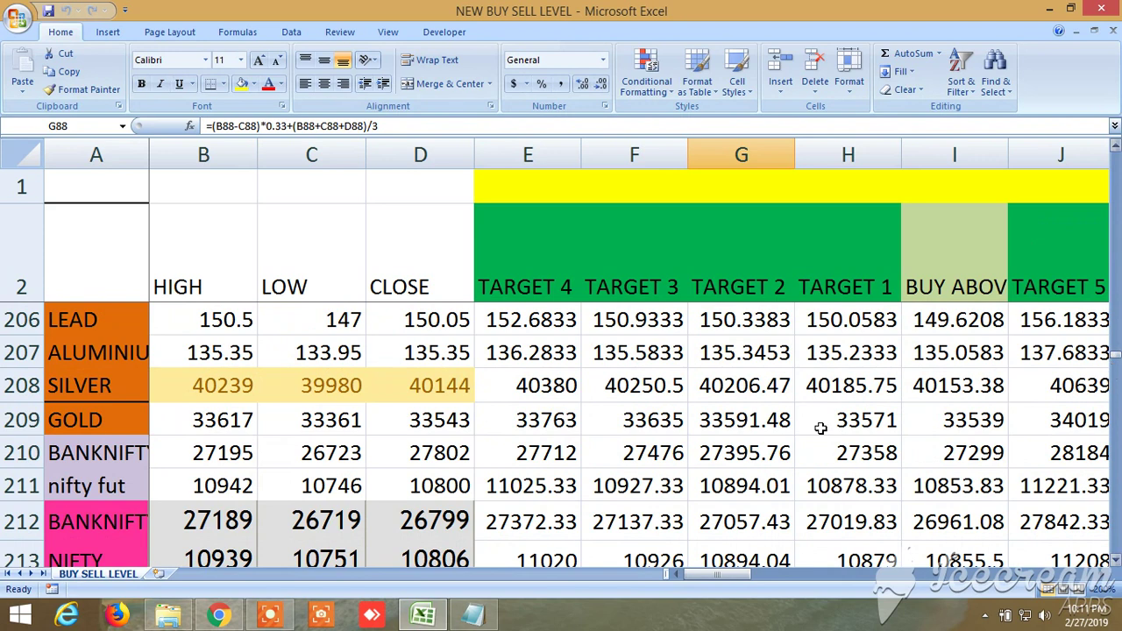
Go through the rows from BANKNIFTY FUT down into the second block of stocks, as far as COLPAL.
click(120, 452)
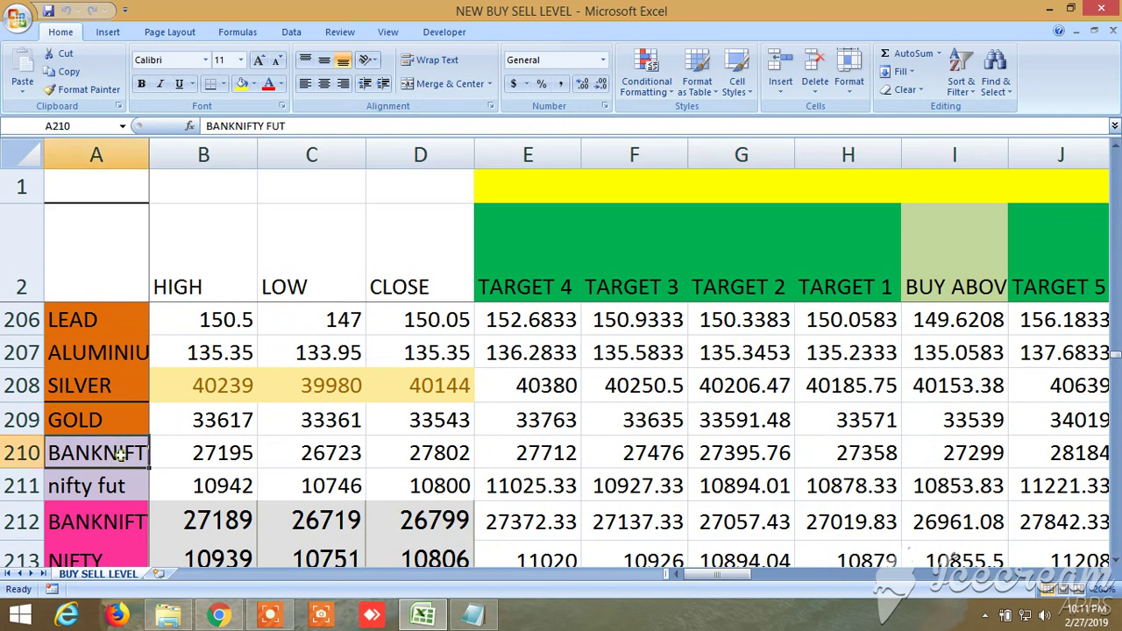
key(Down)
key(Down)
key(Down)
key(Down)
key(Down)
key(Down)
key(Down)
key(Down)
key(Down)
key(Down)
key(Down)
key(Down)
key(Down)
key(Down)
key(Down)
key(Down)
key(Down)
key(Down)
key(Down)
key(Down)
key(Down)
key(Down)
key(Down)
key(Down)
key(Down)
key(Down)
key(Down)
key(Down)
key(Down)
key(Down)
key(Down)
key(Down)
key(Down)
key(Down)
key(Down)
key(Down)
key(Down)
key(Down)
key(Down)
key(Down)
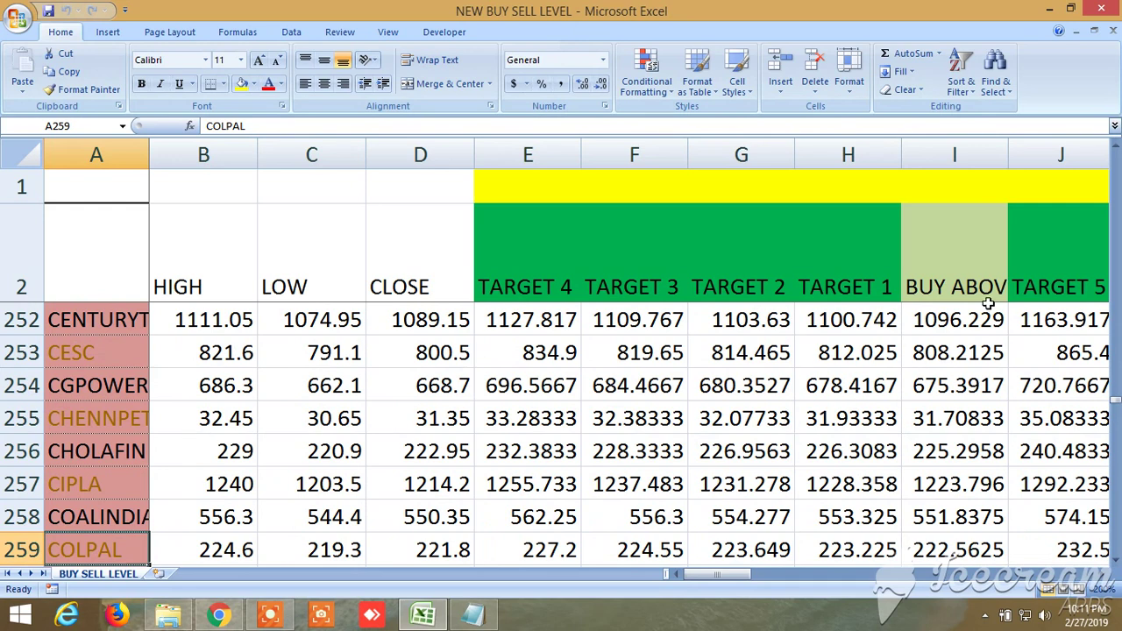
Review the commodity and index rows around SILVER and NIFTY again, then the second stock block down to HINDALCO.
click(1115, 150)
drag(1115, 150, 1115, 150)
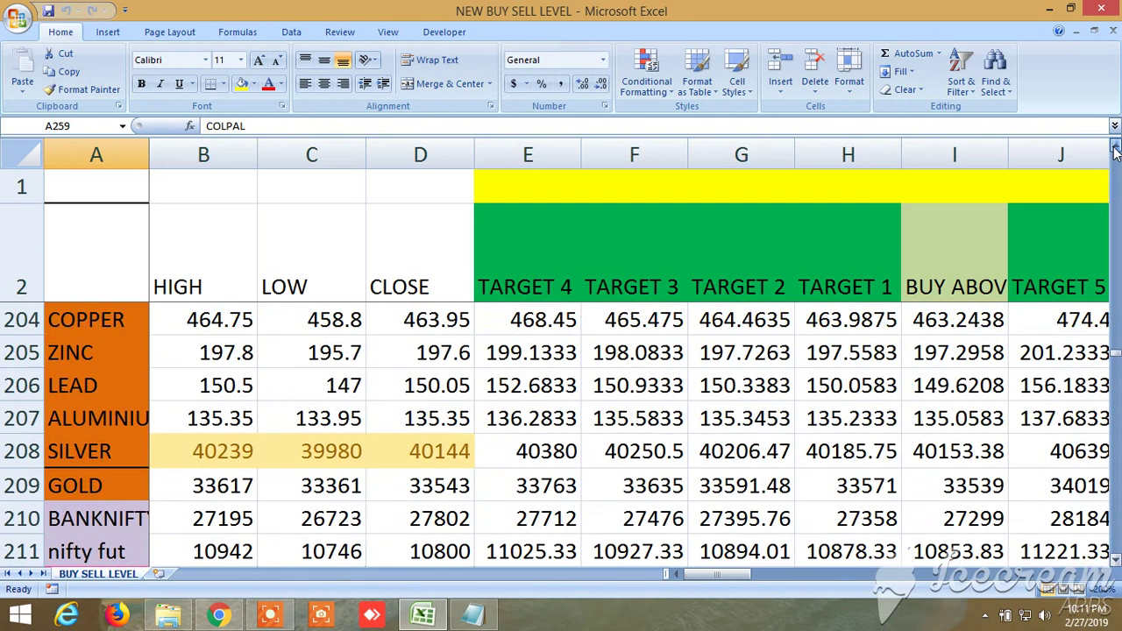
click(1115, 559)
click(1115, 560)
click(1115, 560)
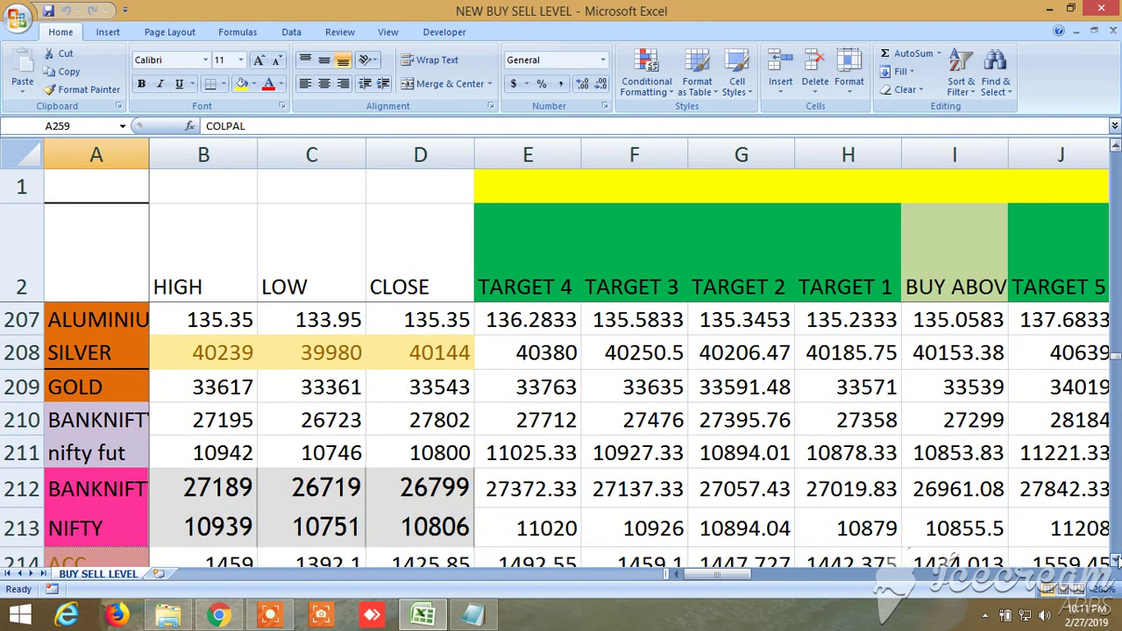
key(Down)
key(Down)
key(Down)
key(Down)
key(Down)
key(Down)
key(Down)
key(Down)
key(Down)
key(Down)
key(Down)
key(Down)
key(Down)
key(Down)
key(Down)
key(Down)
key(Down)
key(Down)
key(Down)
key(Down)
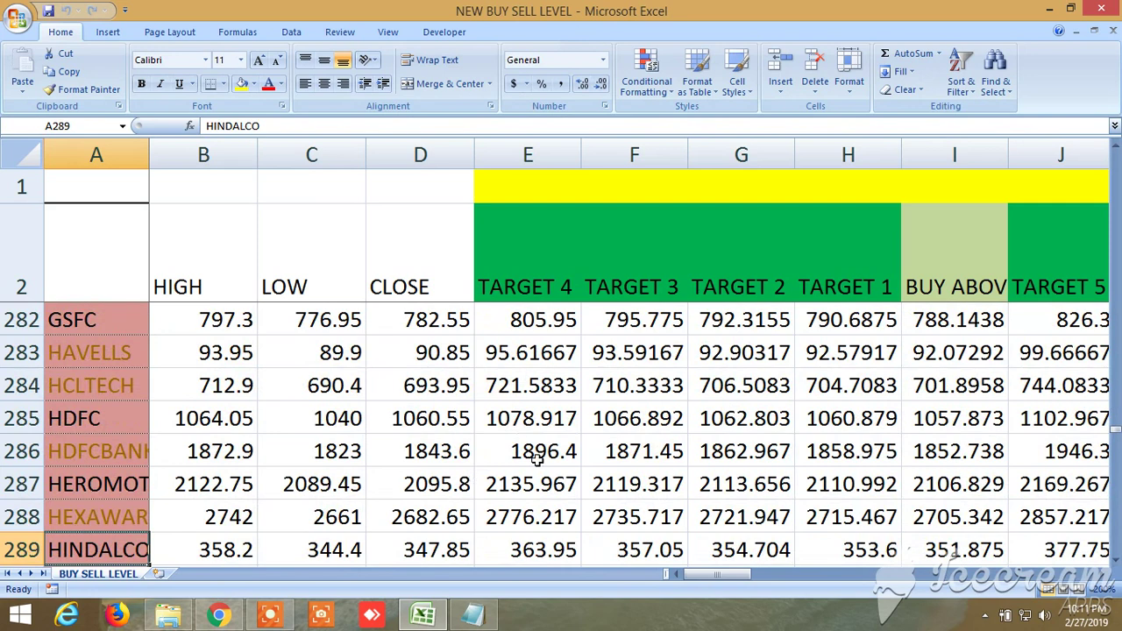
Examine the BANKNIFTY FUT and nifty fut rows across the buy target and sell target columns.
drag(1115, 150, 1115, 151)
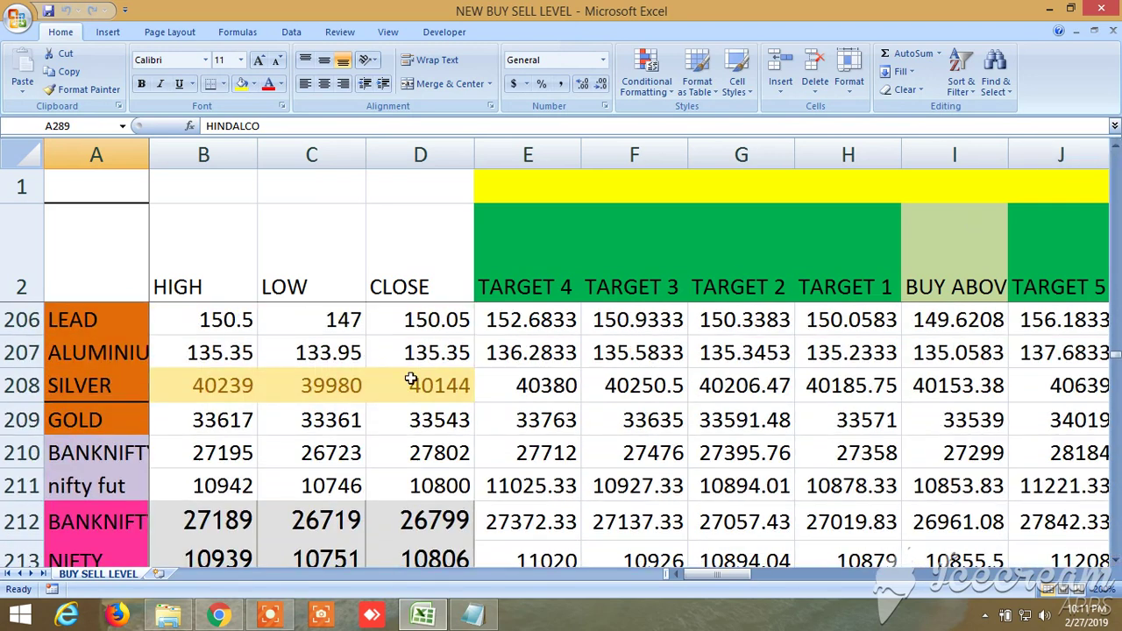
click(117, 453)
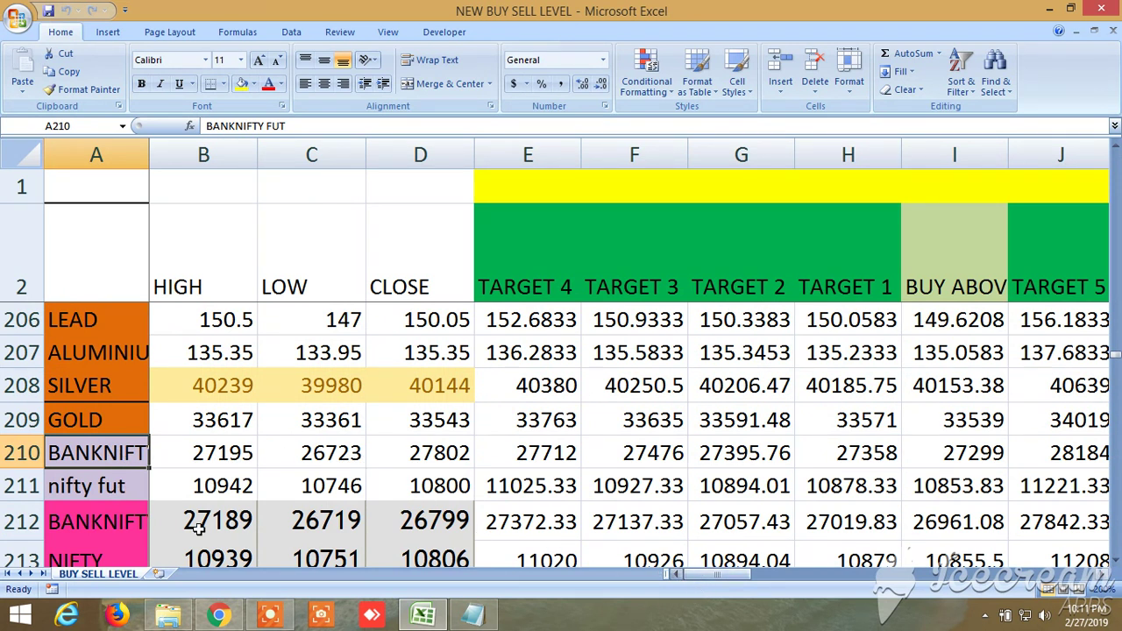
click(81, 486)
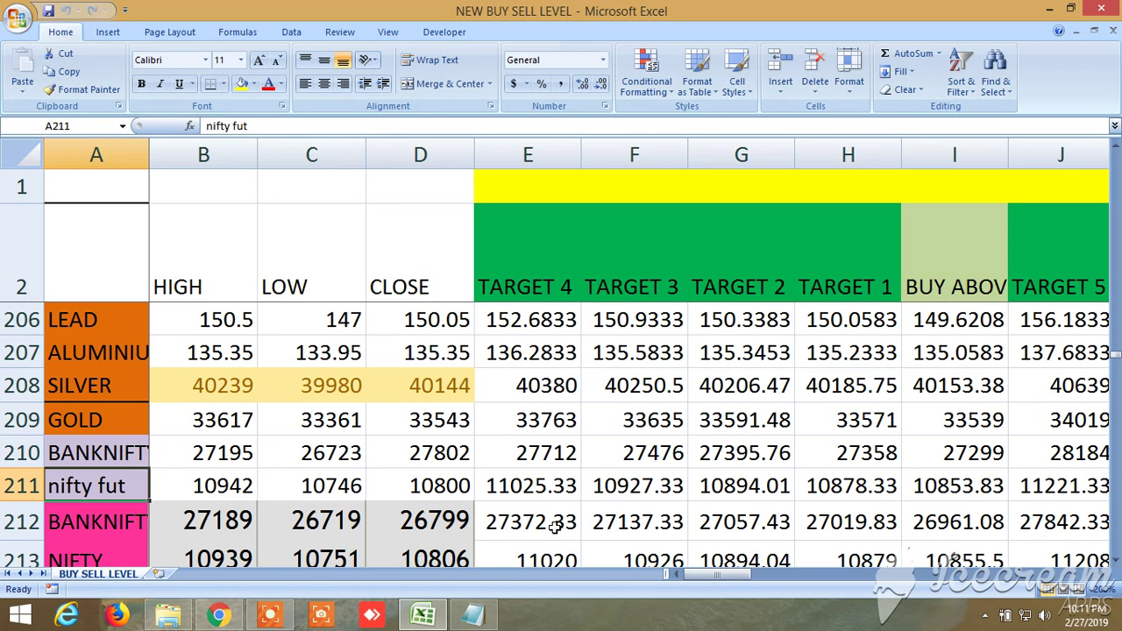
drag(706, 575, 728, 580)
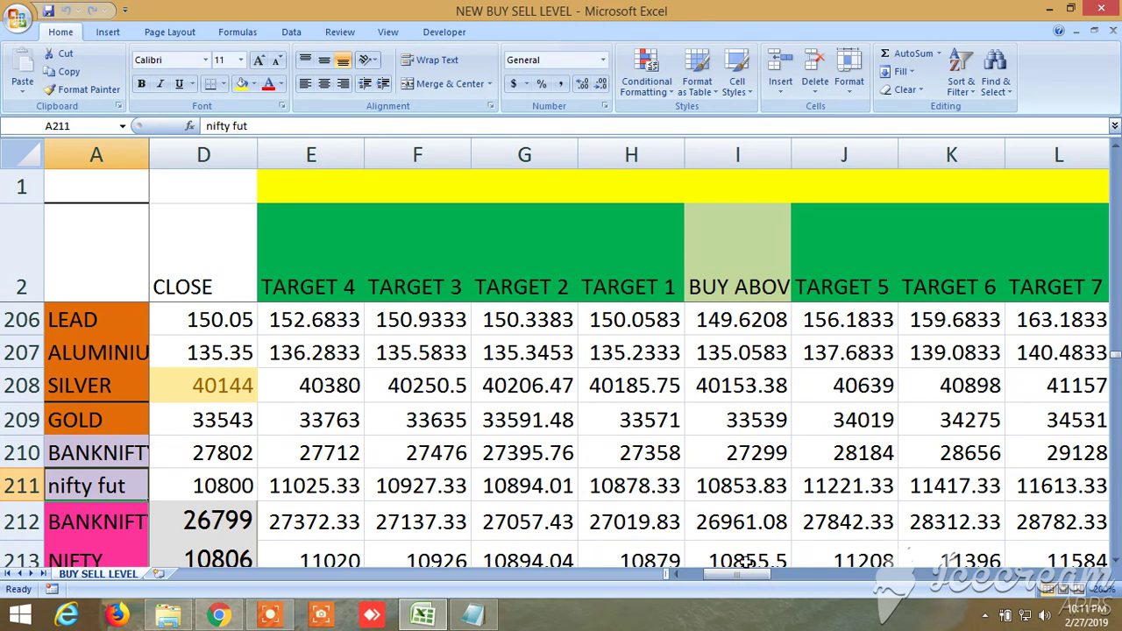
drag(746, 575, 760, 571)
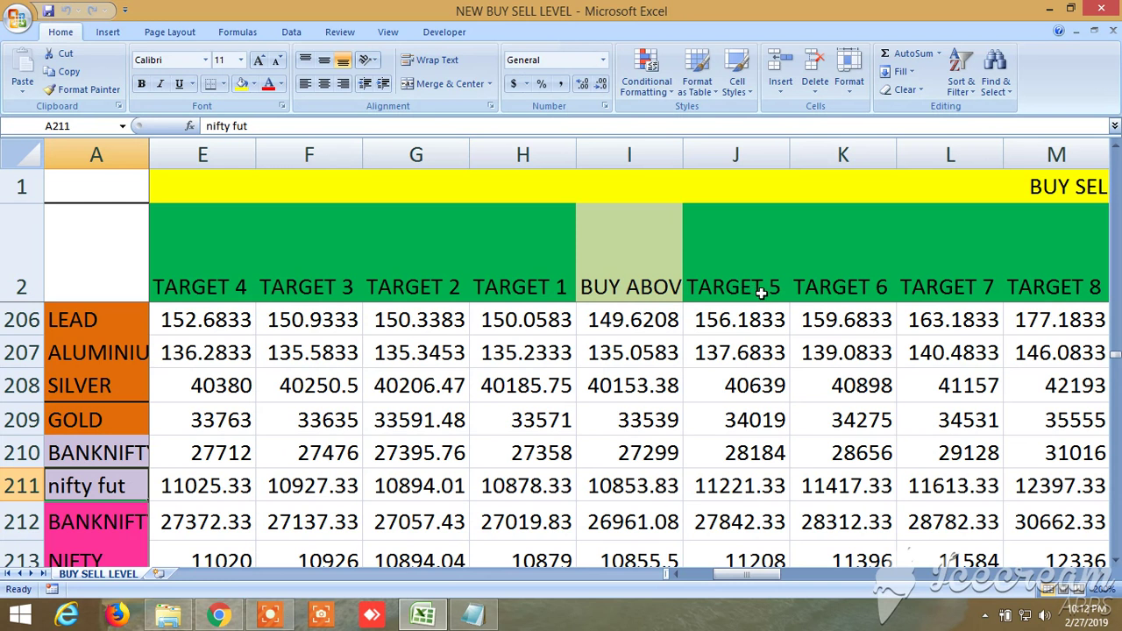
drag(750, 573, 833, 601)
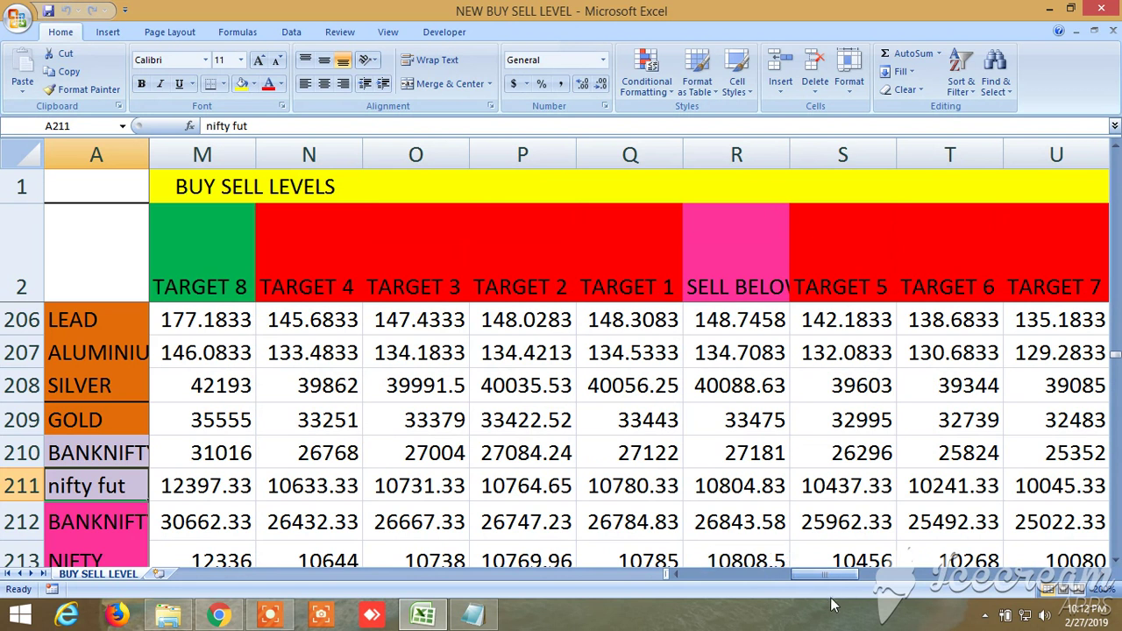
Replace the "buy" header in cell V2, the last sell column, with "Target 8".
click(1106, 577)
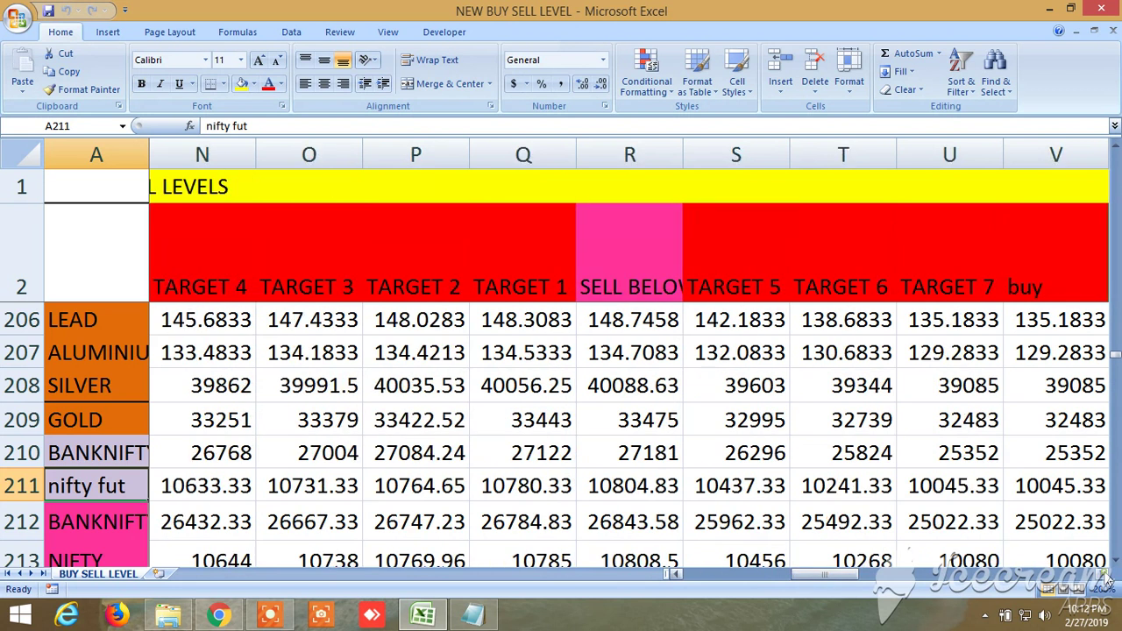
click(1042, 278)
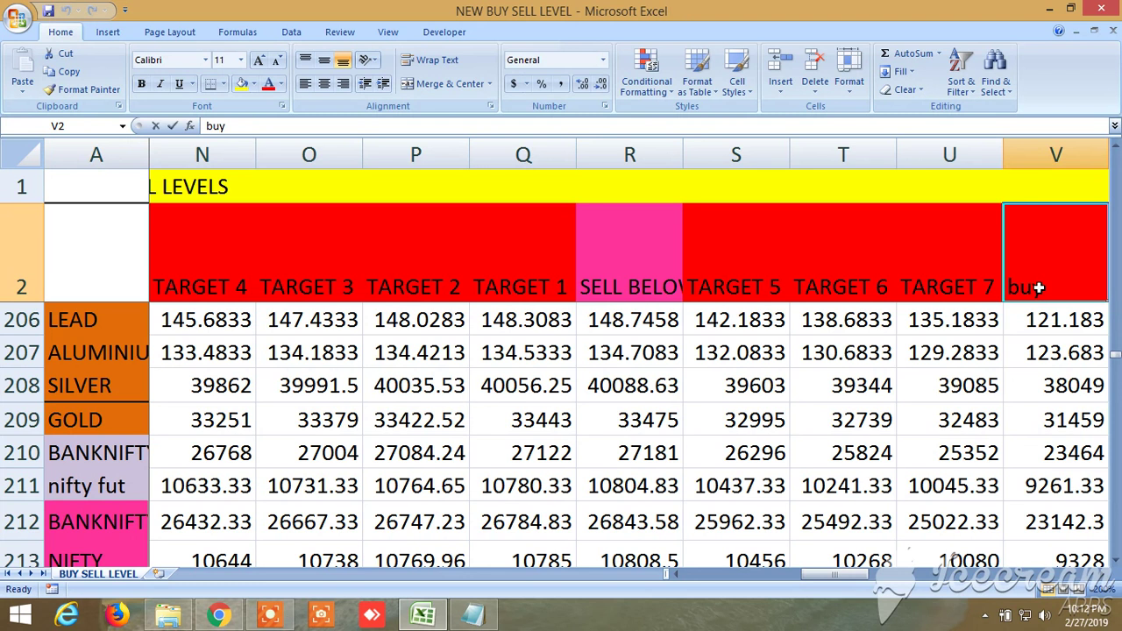
text(tar)
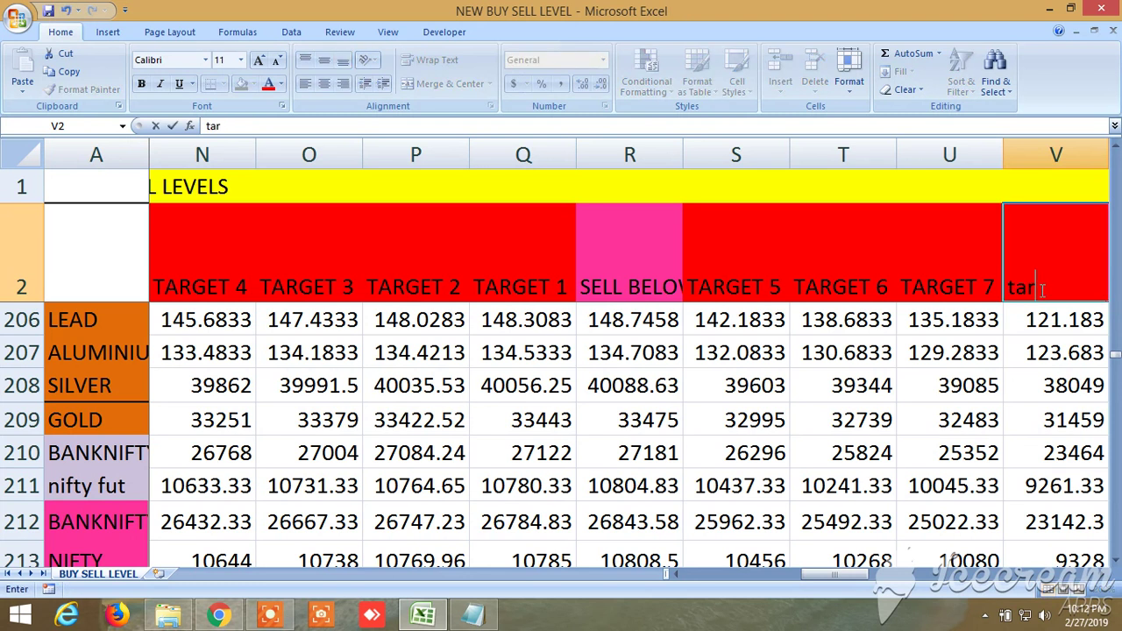
key(BackSpace)
key(BackSpace)
key(BackSpace)
text(R)
key(BackSpace)
text(Tare)
key(BackSpace)
text(ge)
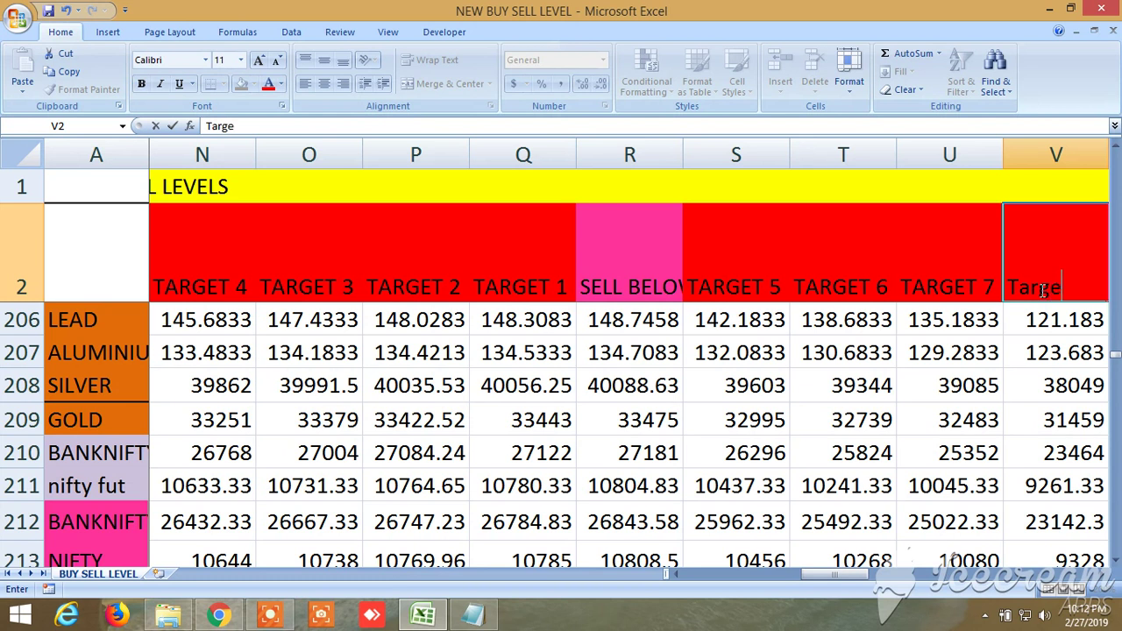
text(t 8)
drag(858, 578, 855, 578)
click(653, 262)
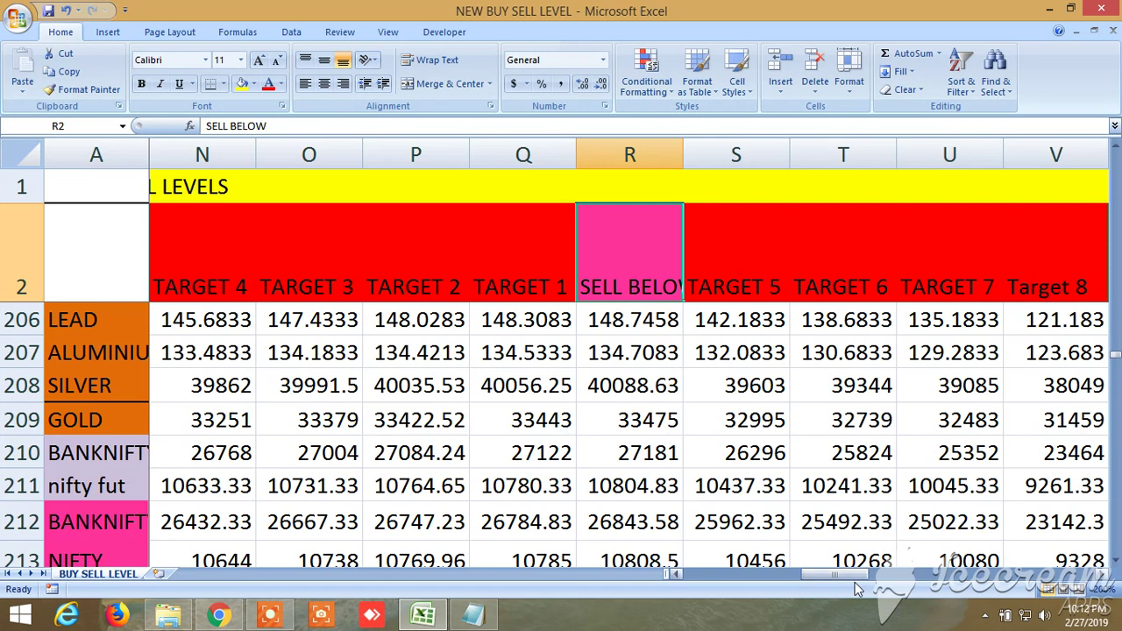
Turn on filtering for the whole header row 2.
drag(854, 578, 726, 583)
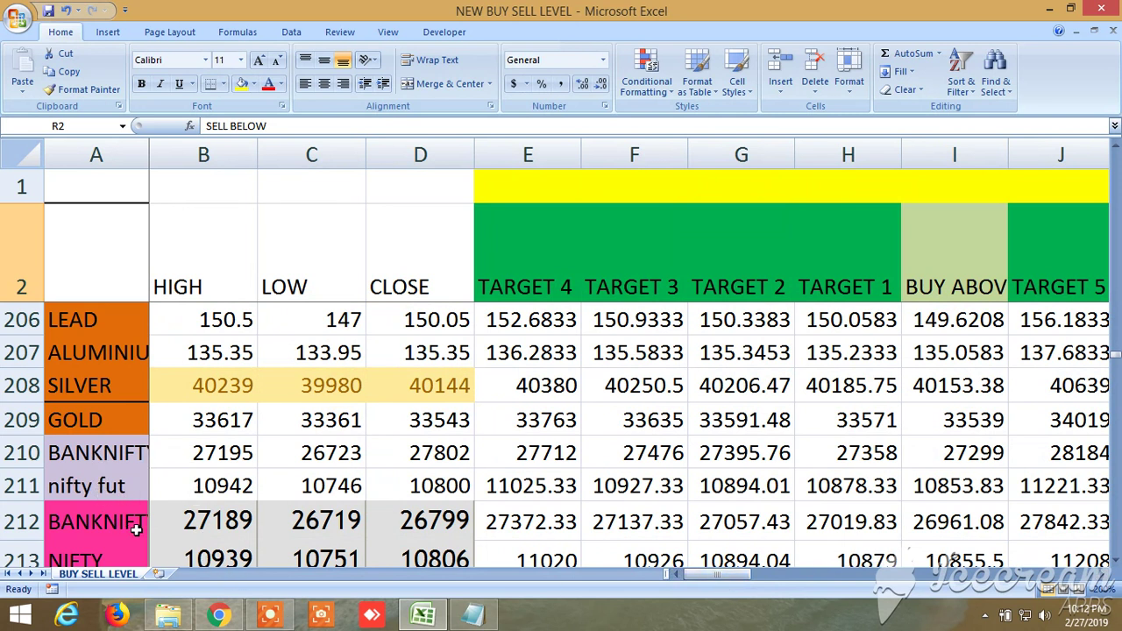
drag(719, 579, 743, 581)
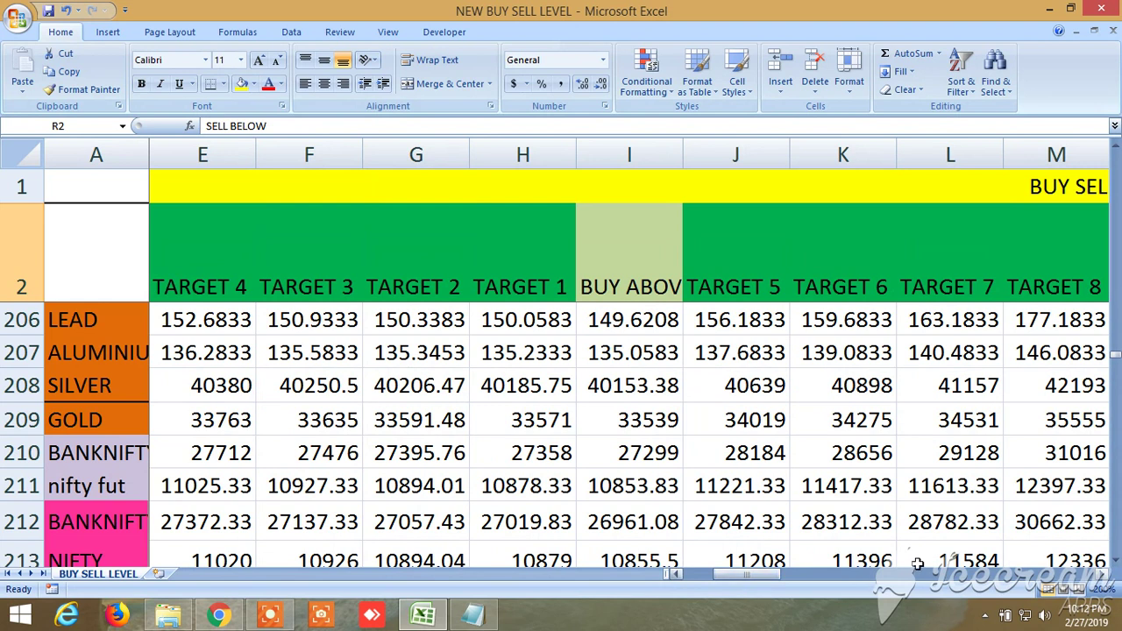
drag(1106, 581, 1106, 580)
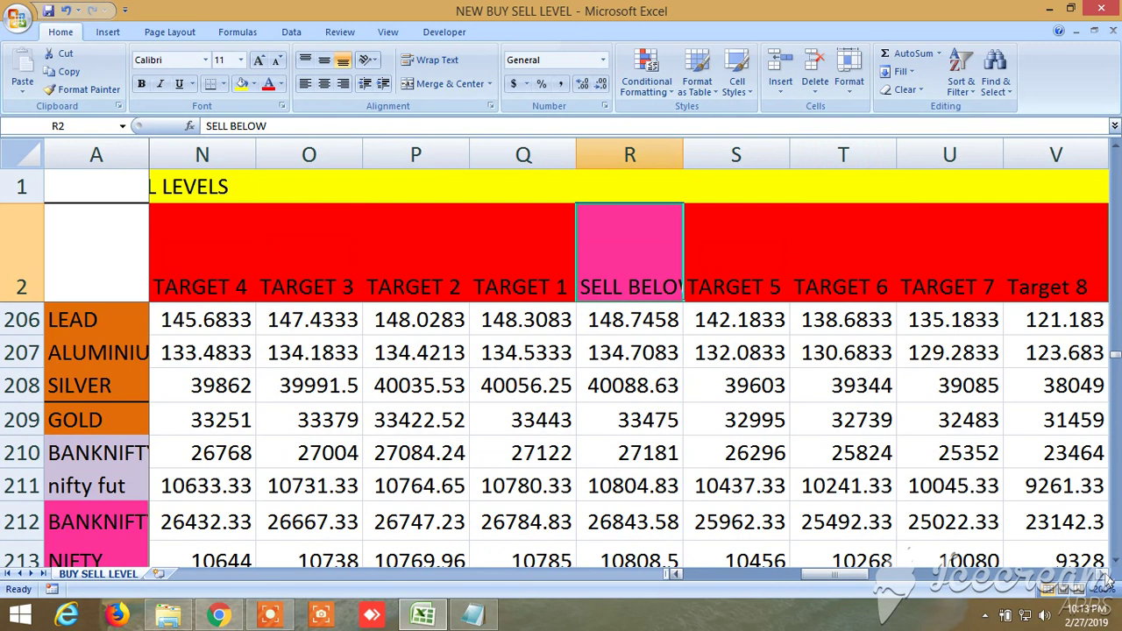
drag(833, 578, 715, 578)
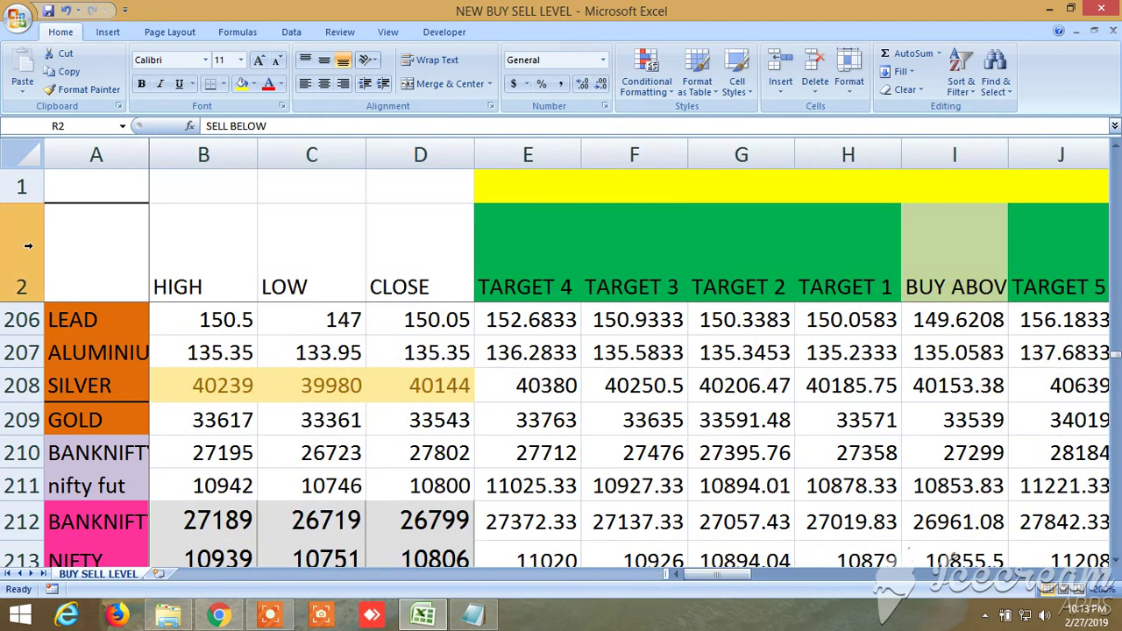
scroll(136, 278, up, 20)
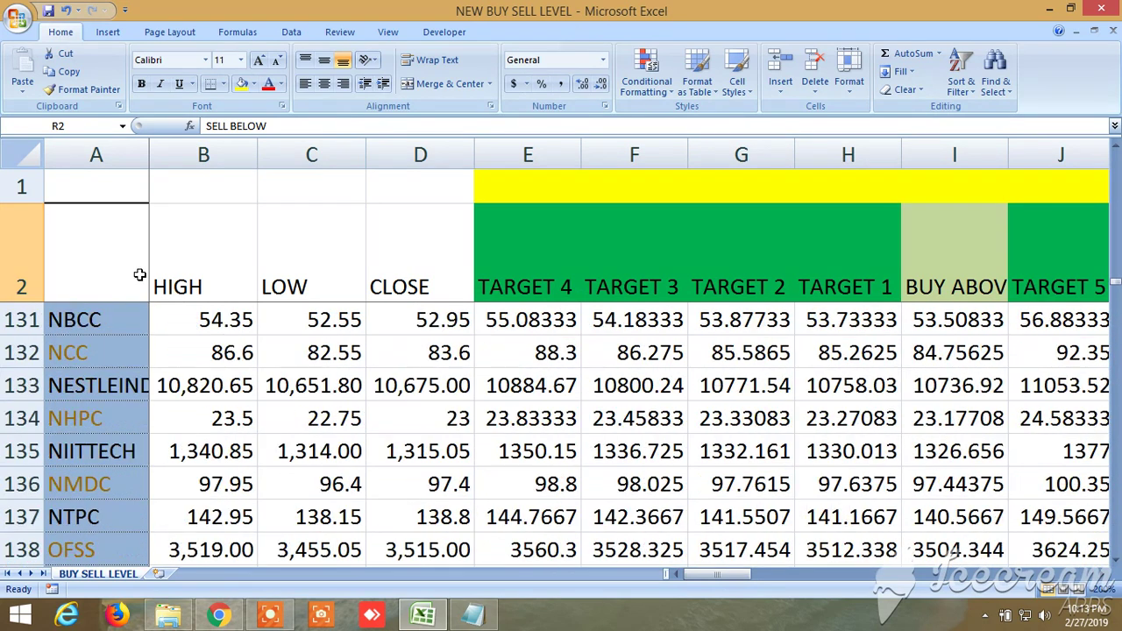
scroll(139, 274, up, 20)
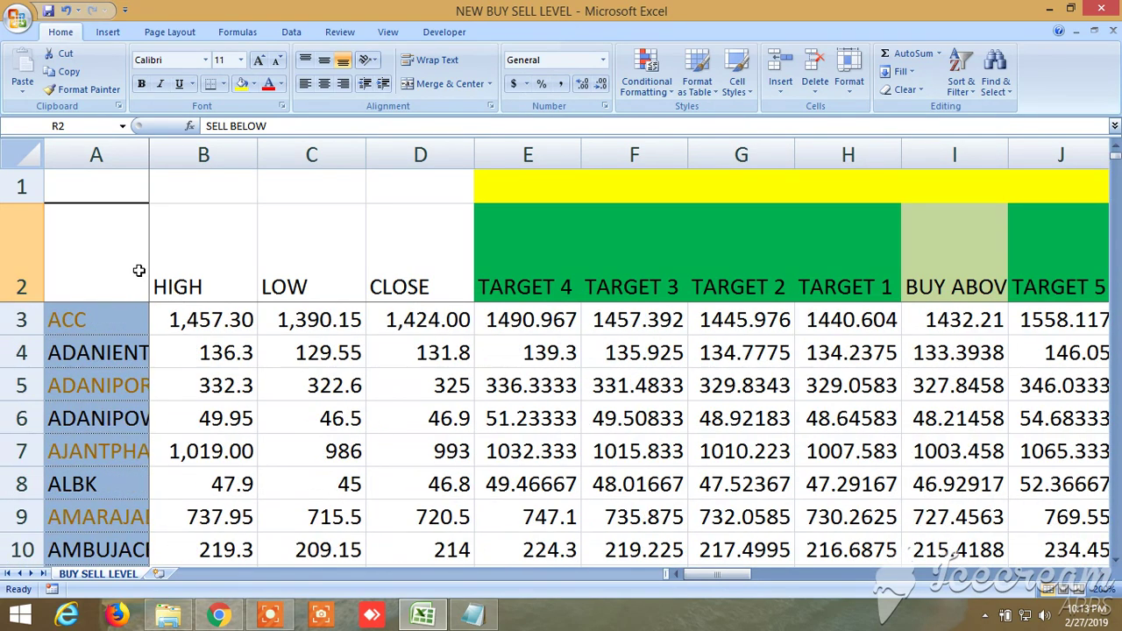
click(25, 252)
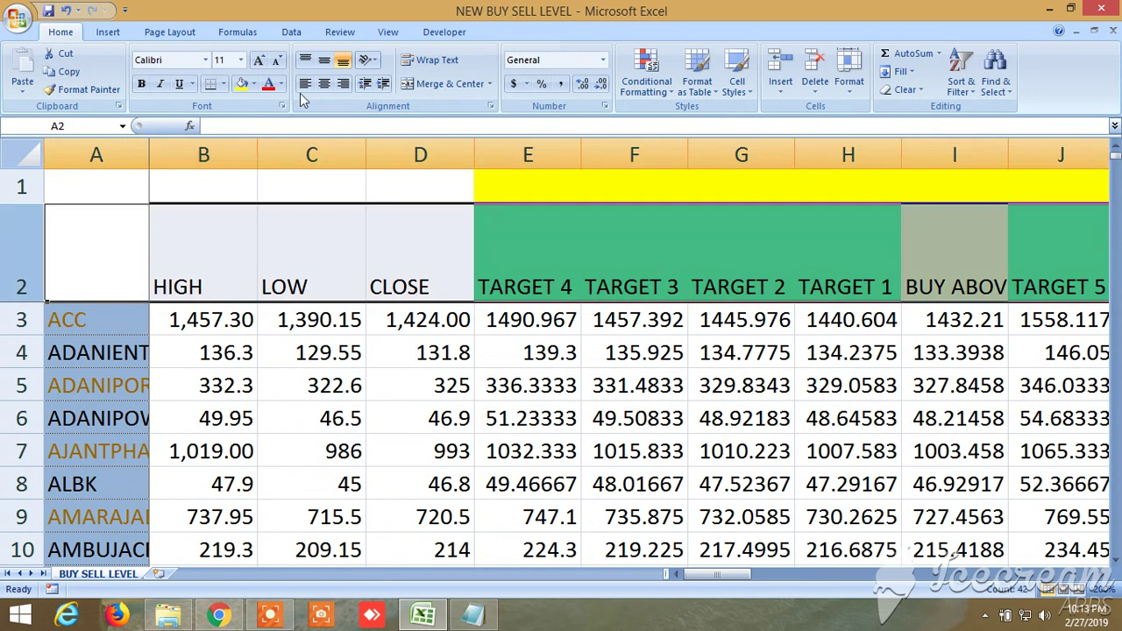
click(291, 33)
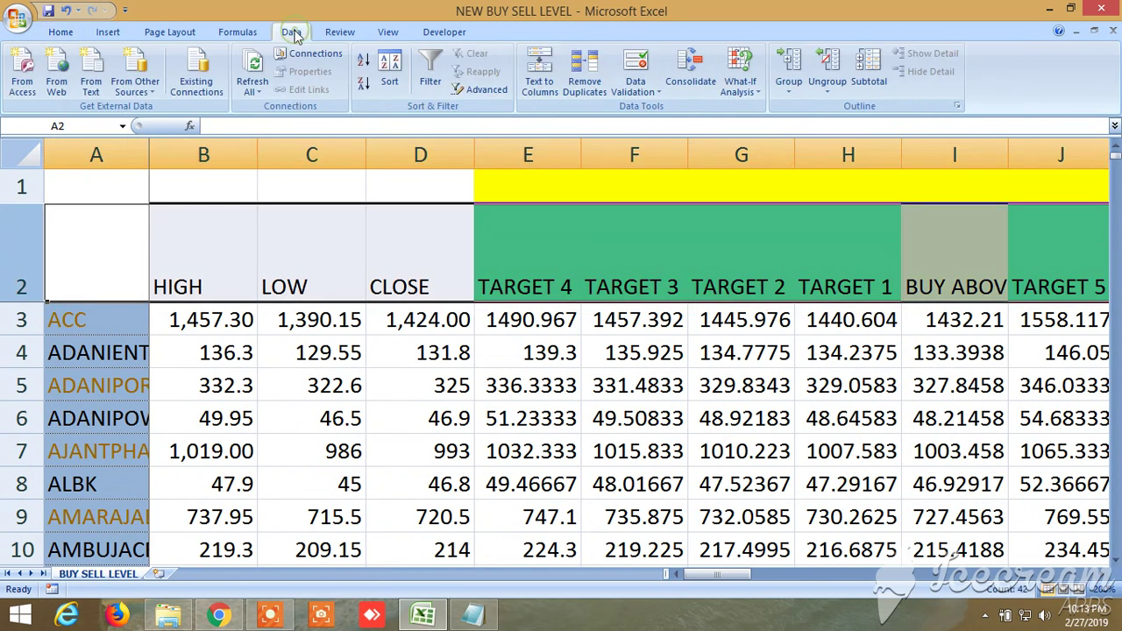
click(429, 75)
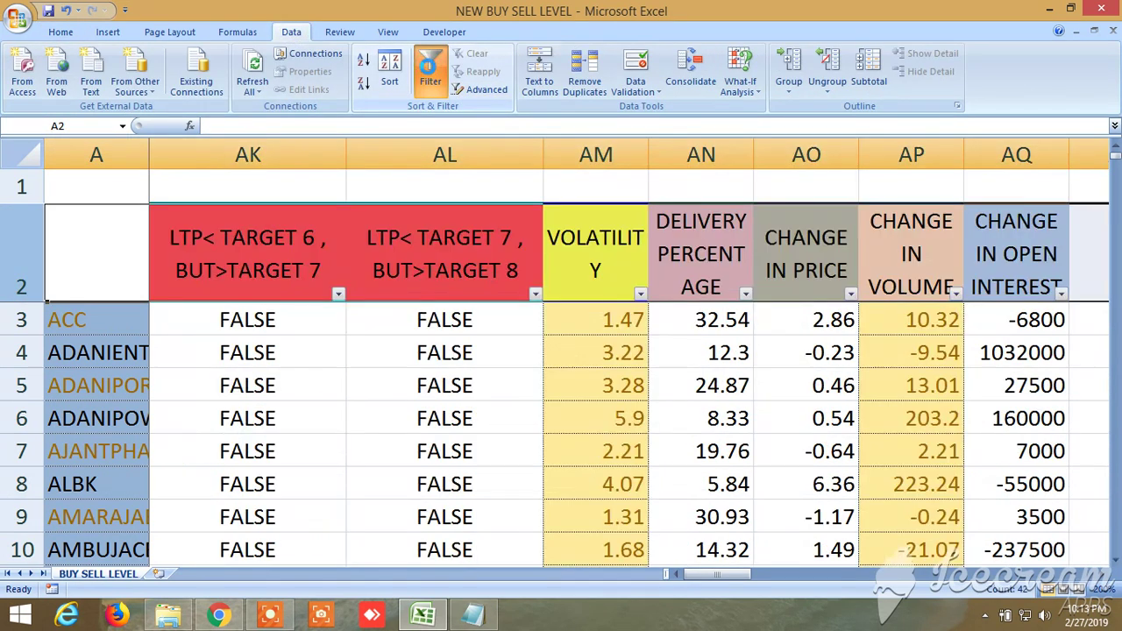
Filter the CLOSE column to show only rows where the value is greater than 100.
drag(1065, 574, 699, 574)
click(466, 294)
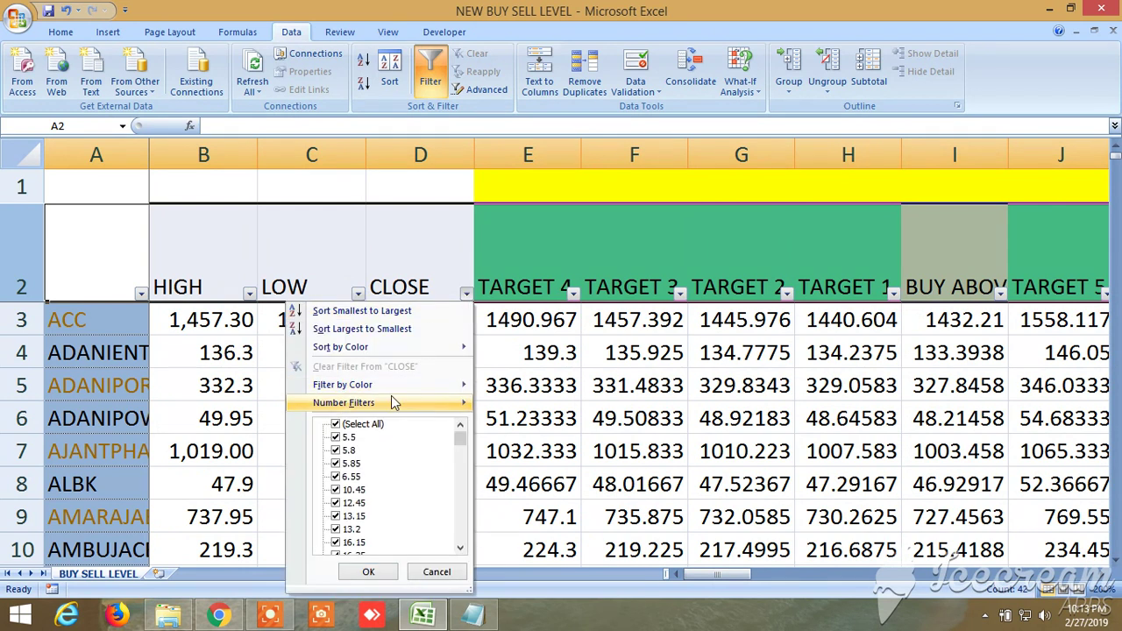
mouse_move(391, 396)
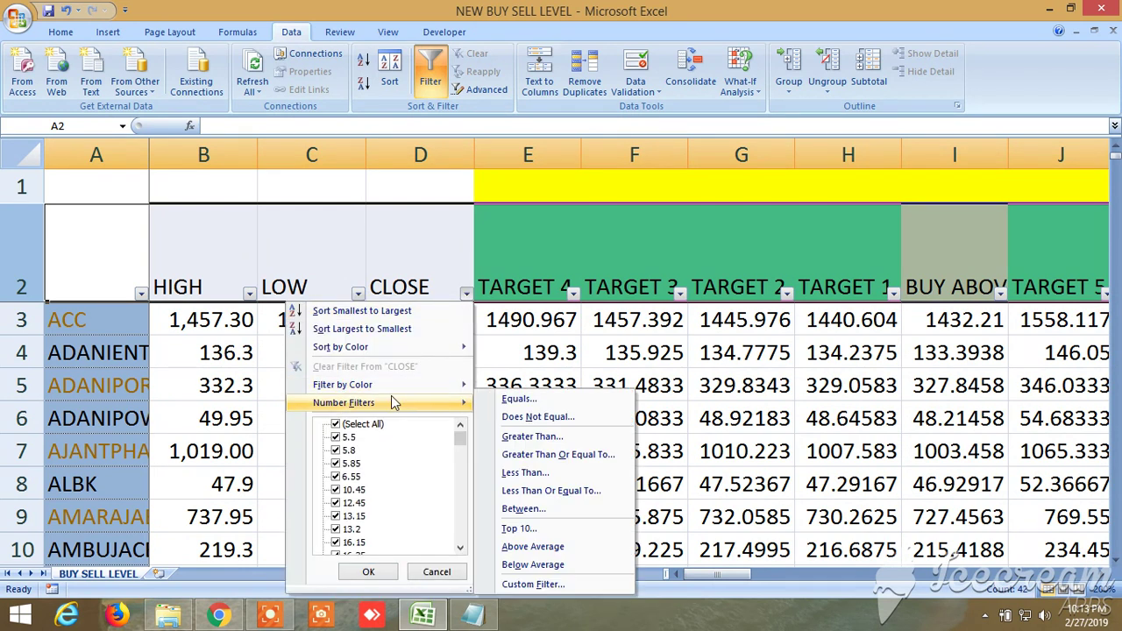
click(536, 438)
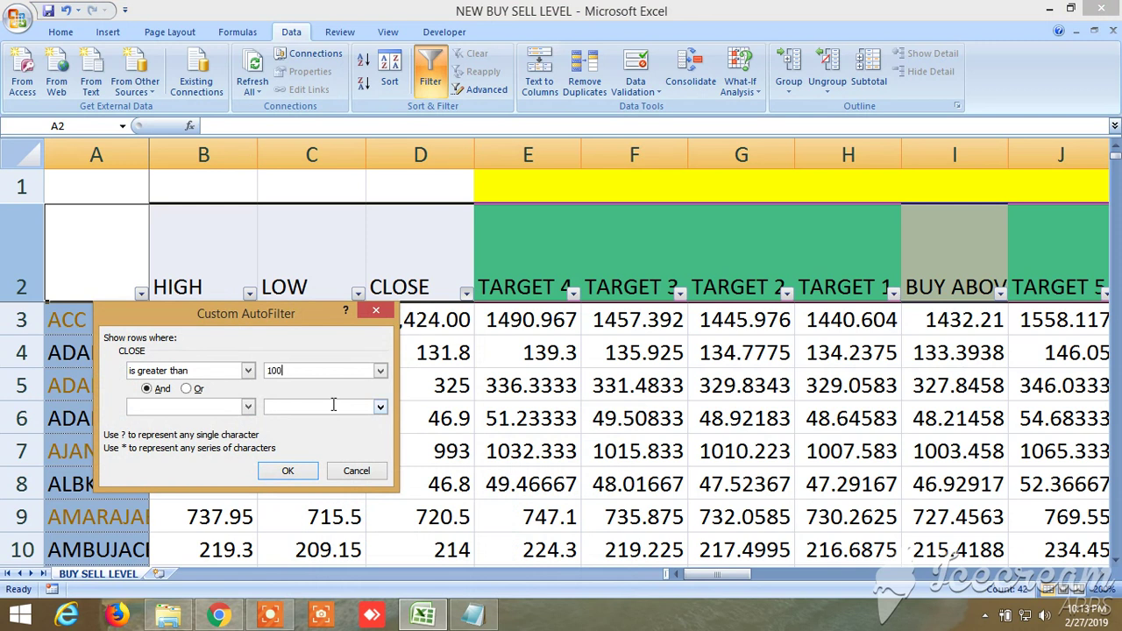
click(288, 470)
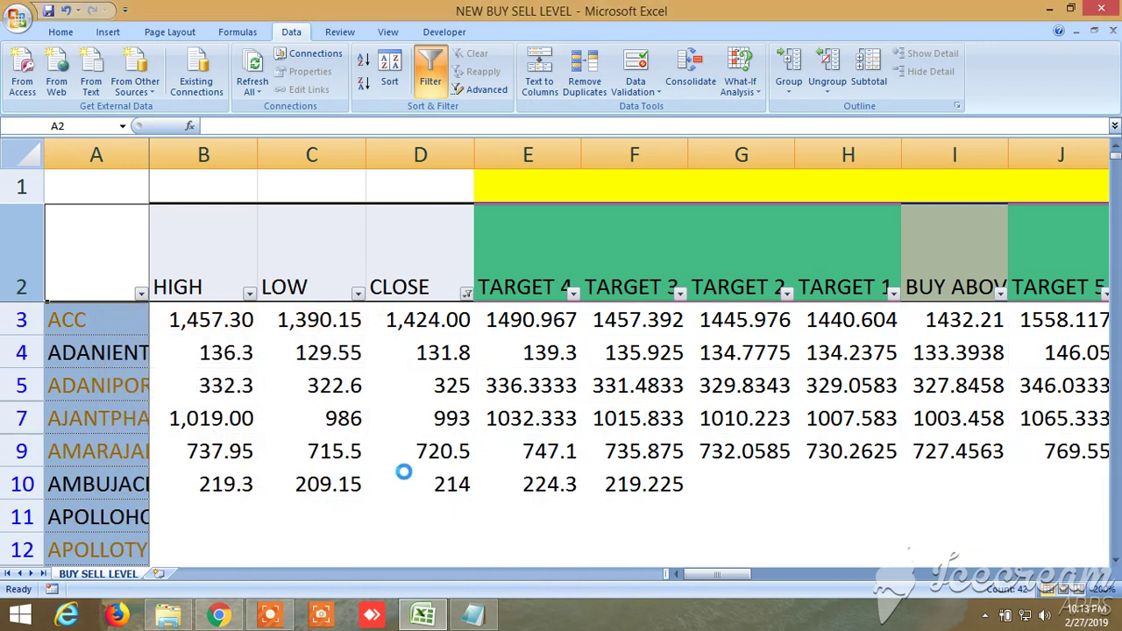
Filter the VOLATILITY column to show only rows where the value is greater than 2.
drag(727, 577, 778, 587)
drag(828, 580, 1052, 581)
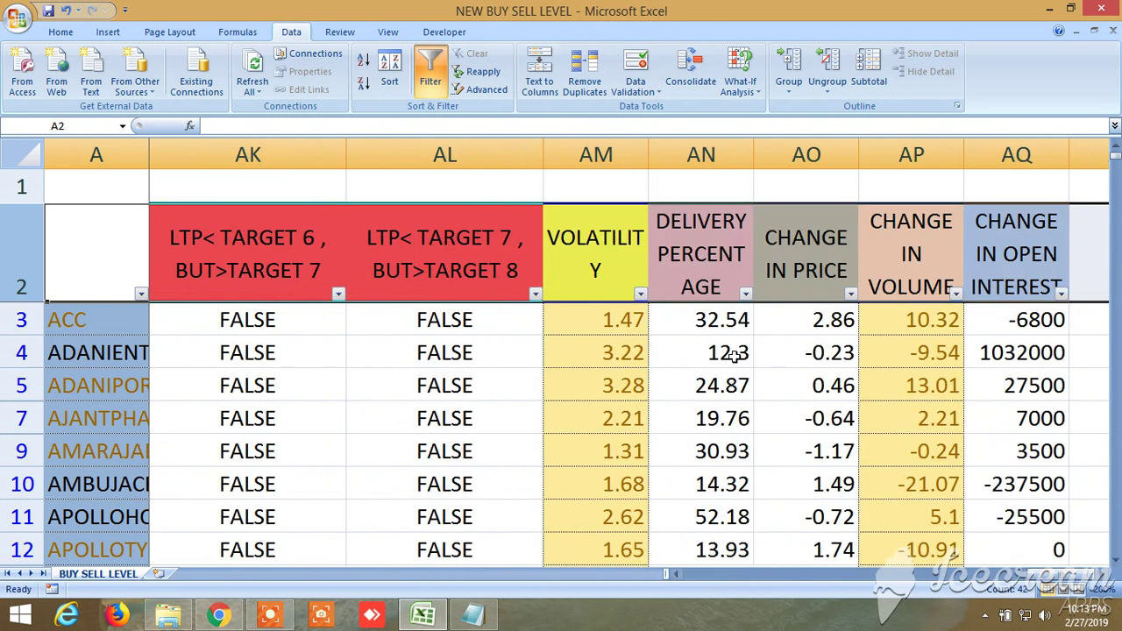
click(640, 294)
mouse_move(535, 402)
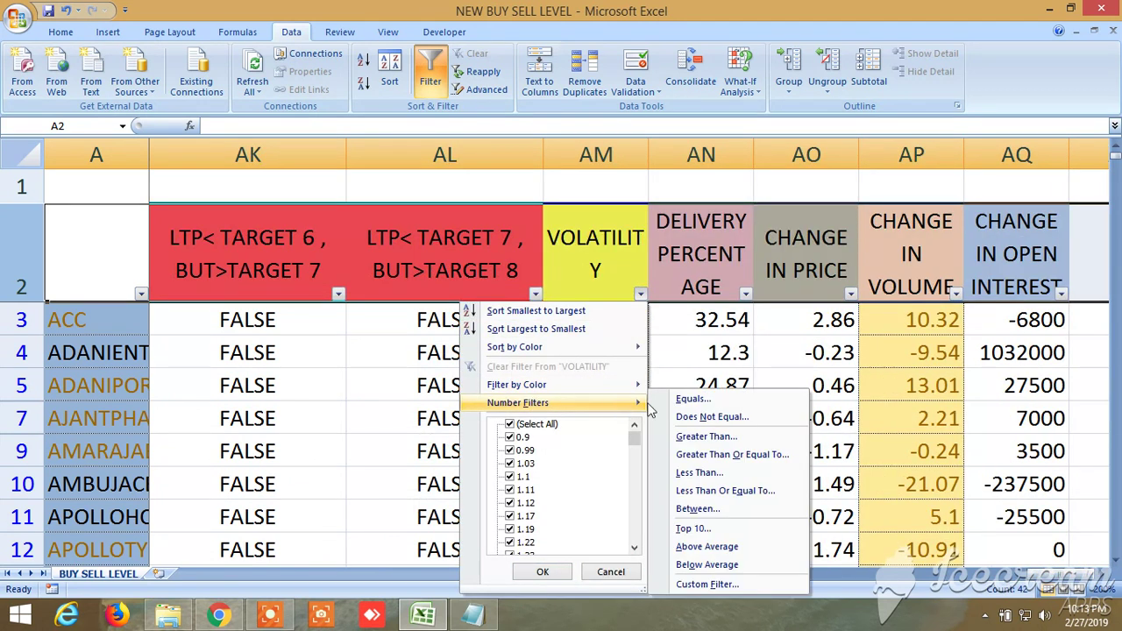
click(707, 437)
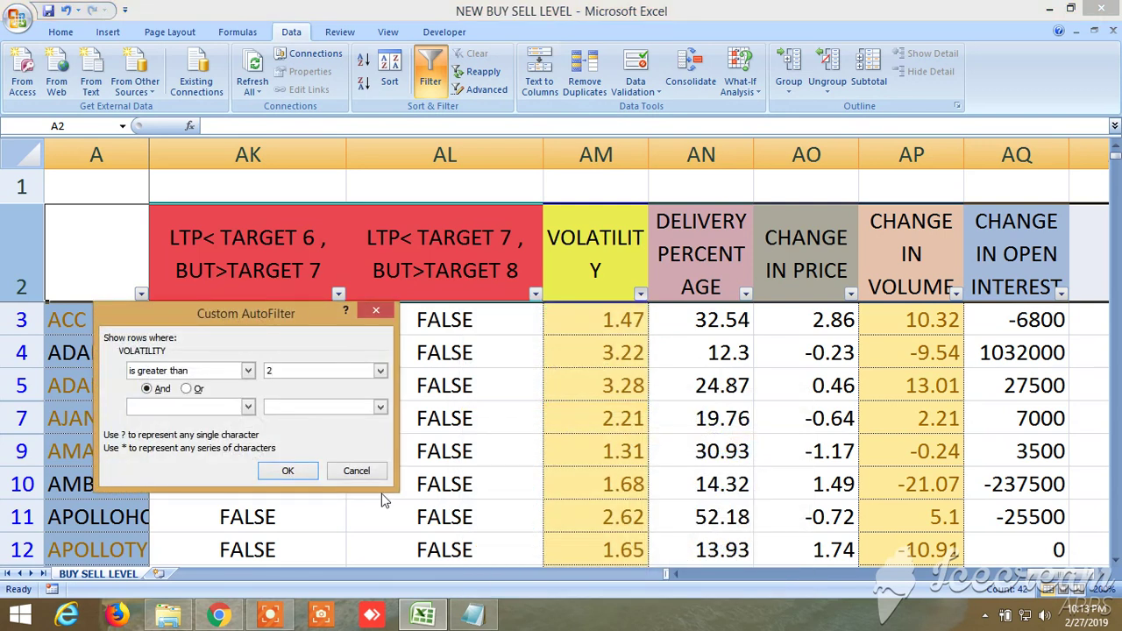
click(288, 471)
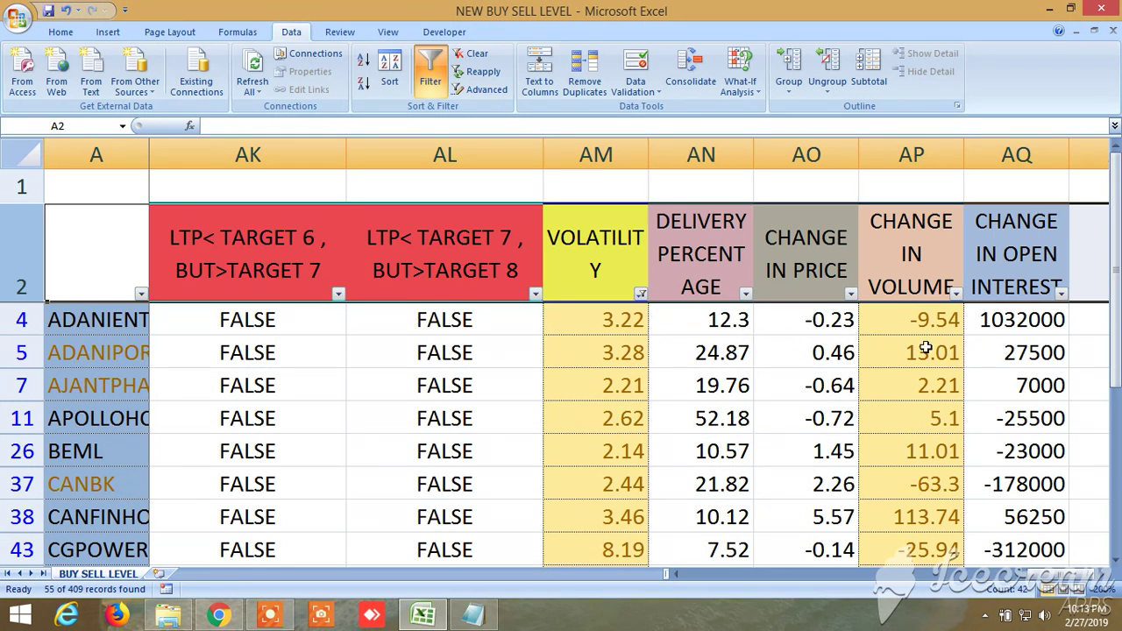
click(745, 295)
mouse_move(688, 402)
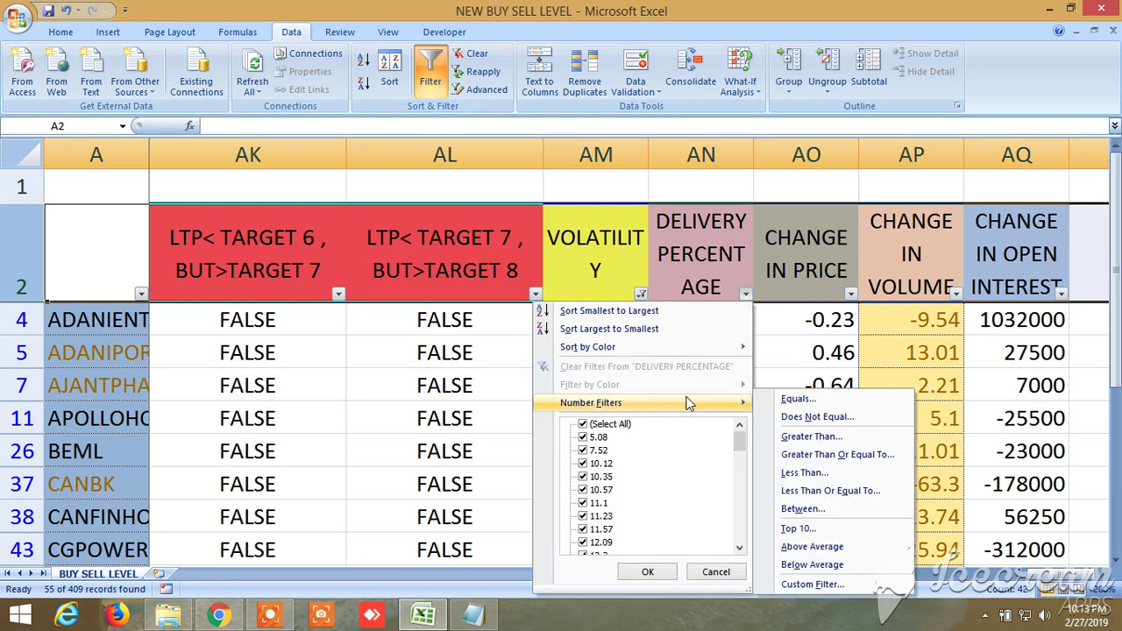
click(798, 436)
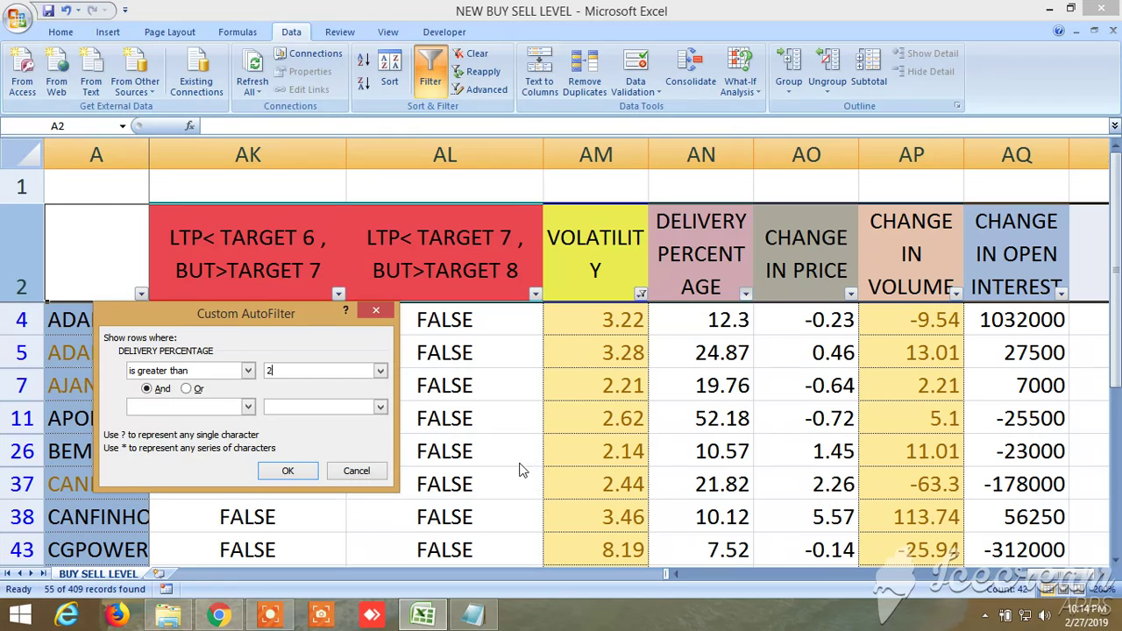
click(360, 471)
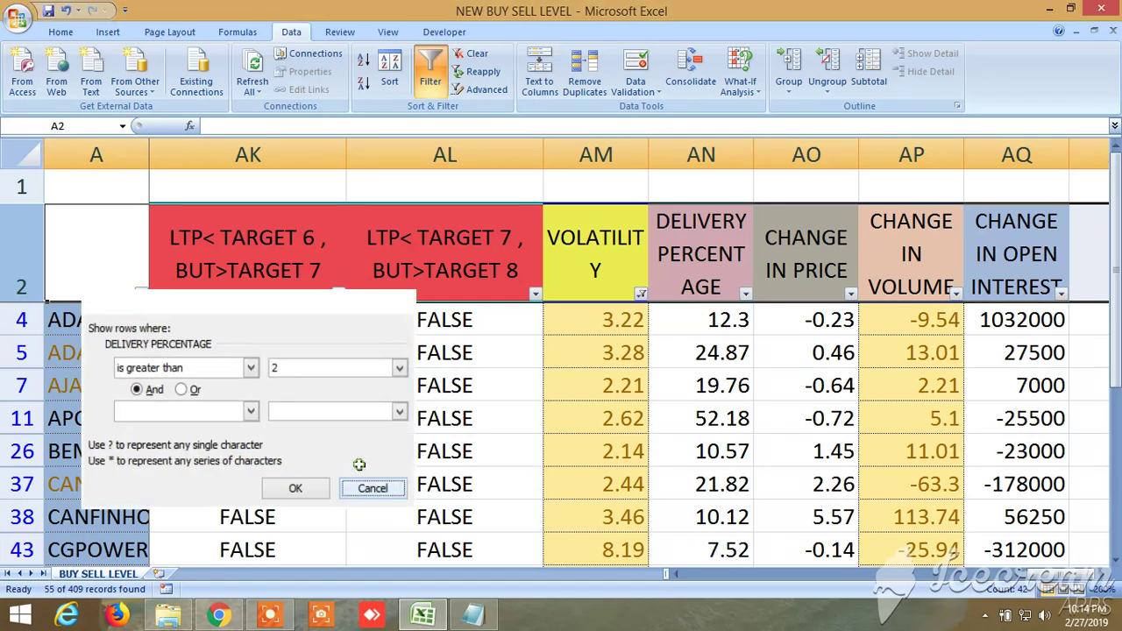
Filter the DELIVERY PERCENTAGE column to show only rows where the value is less than or equal to 20.
click(744, 294)
mouse_move(741, 403)
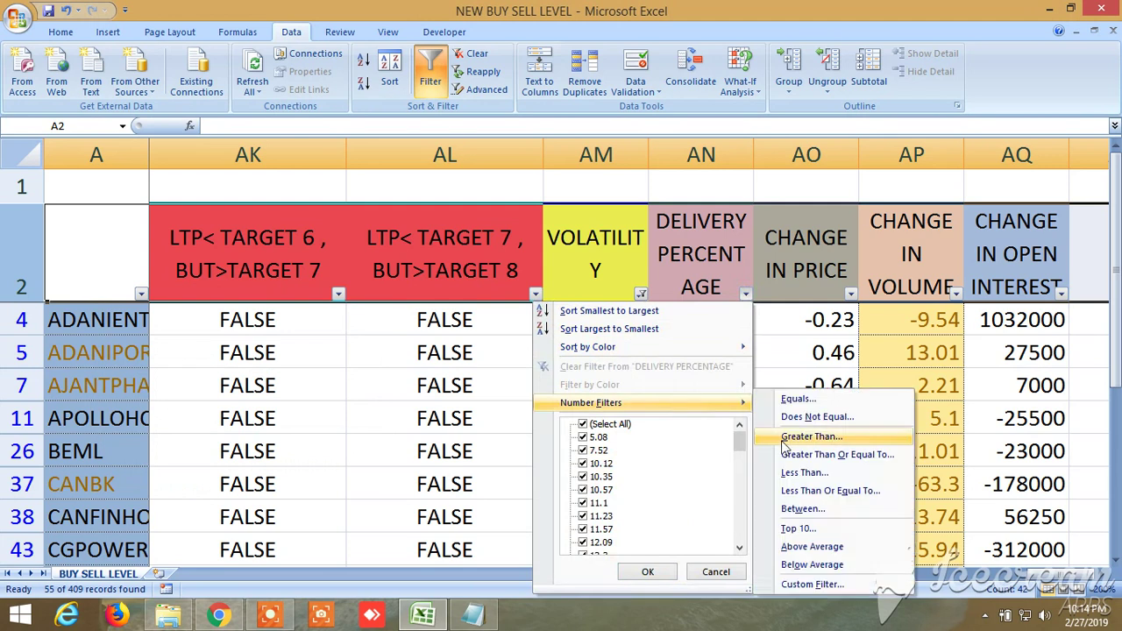
click(817, 497)
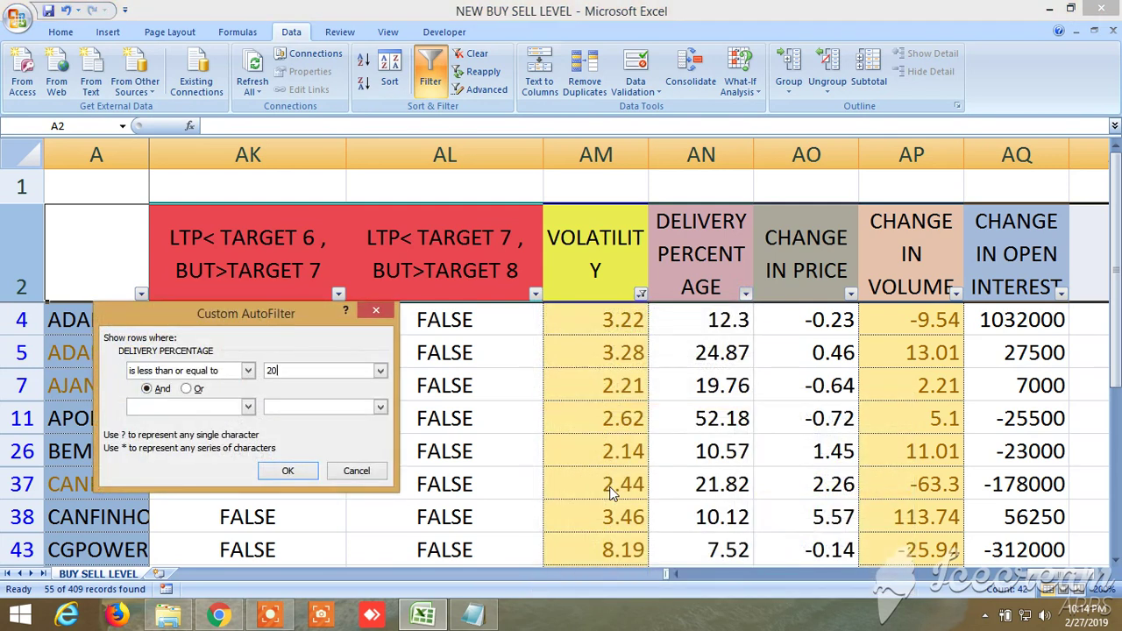
click(291, 470)
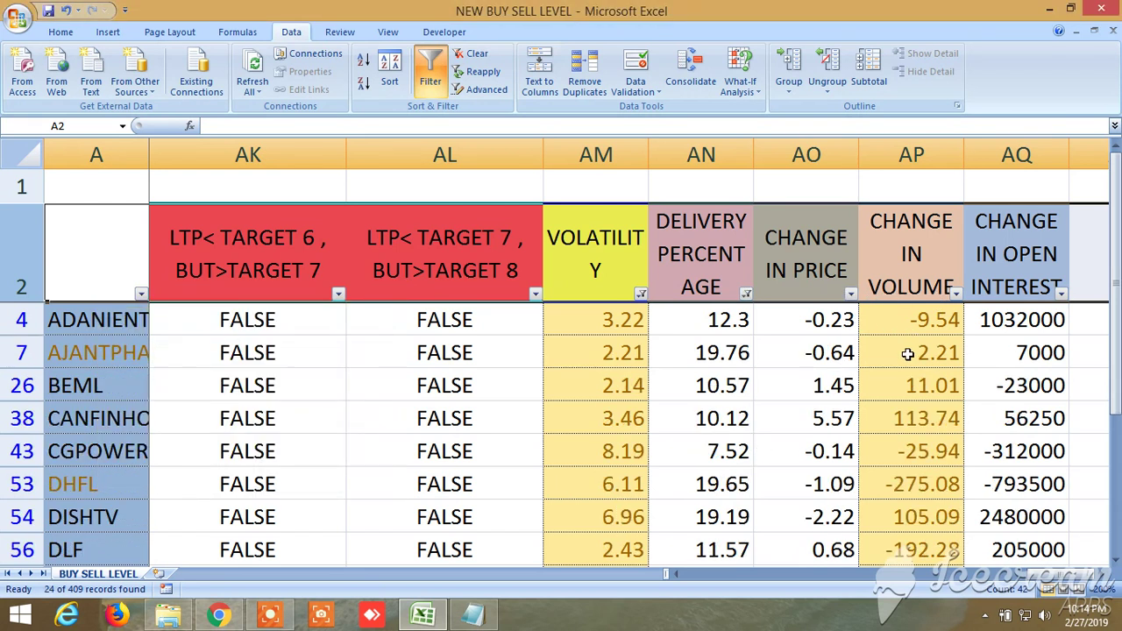
Try filtering the "LTP>BUY LEVEL,BUT < TARGET 1" column to TRUE rows only, and undo that filter.
scroll(1059, 585, left, 8)
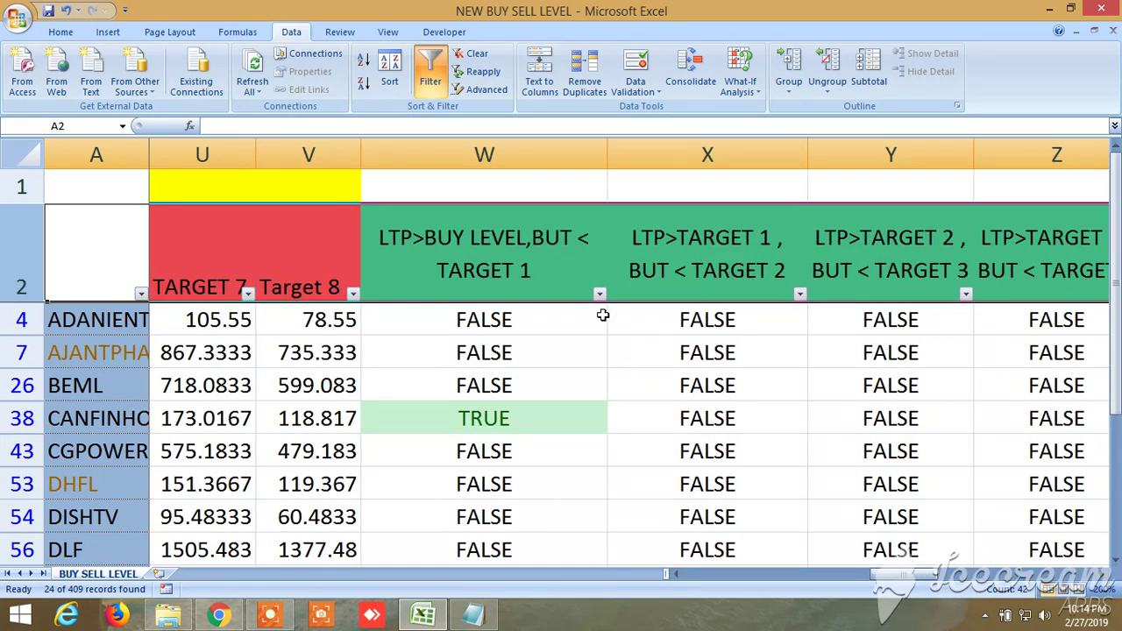
click(599, 294)
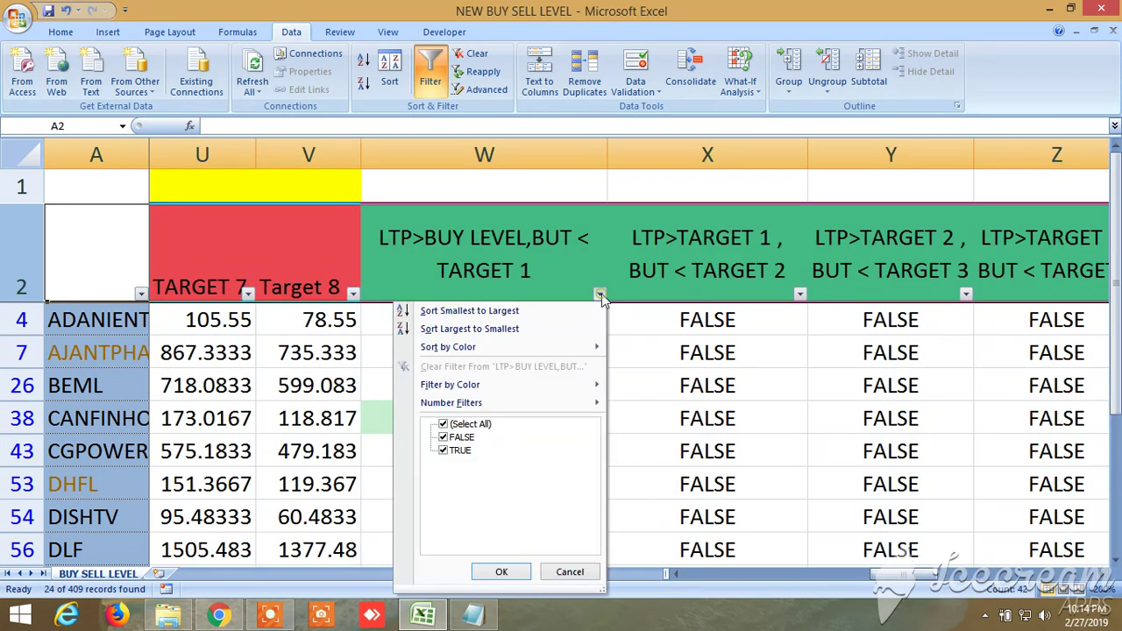
click(443, 436)
click(499, 571)
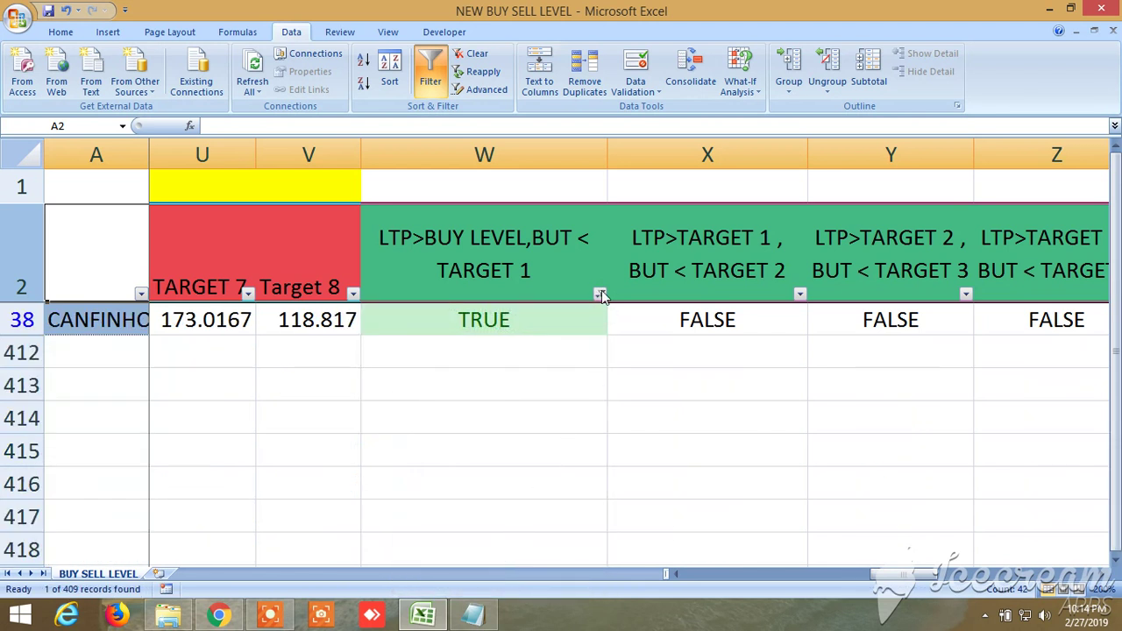
click(66, 10)
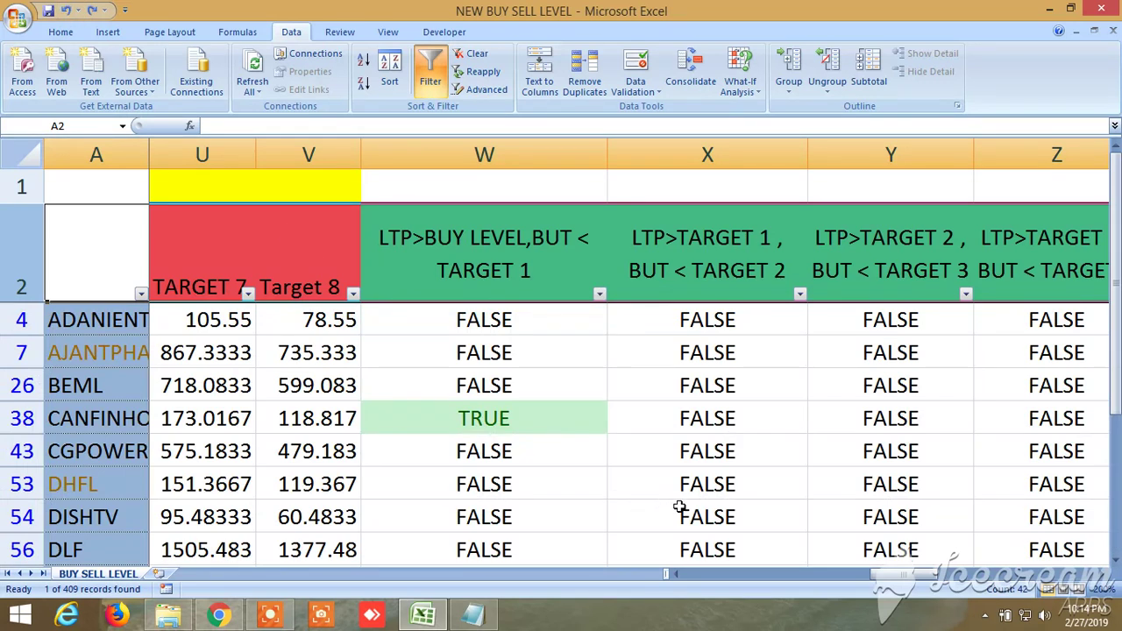
Filter the "LTP< SELL BELOW, BUT>TARGET 1" column to show only the TRUE rows.
drag(903, 579, 980, 566)
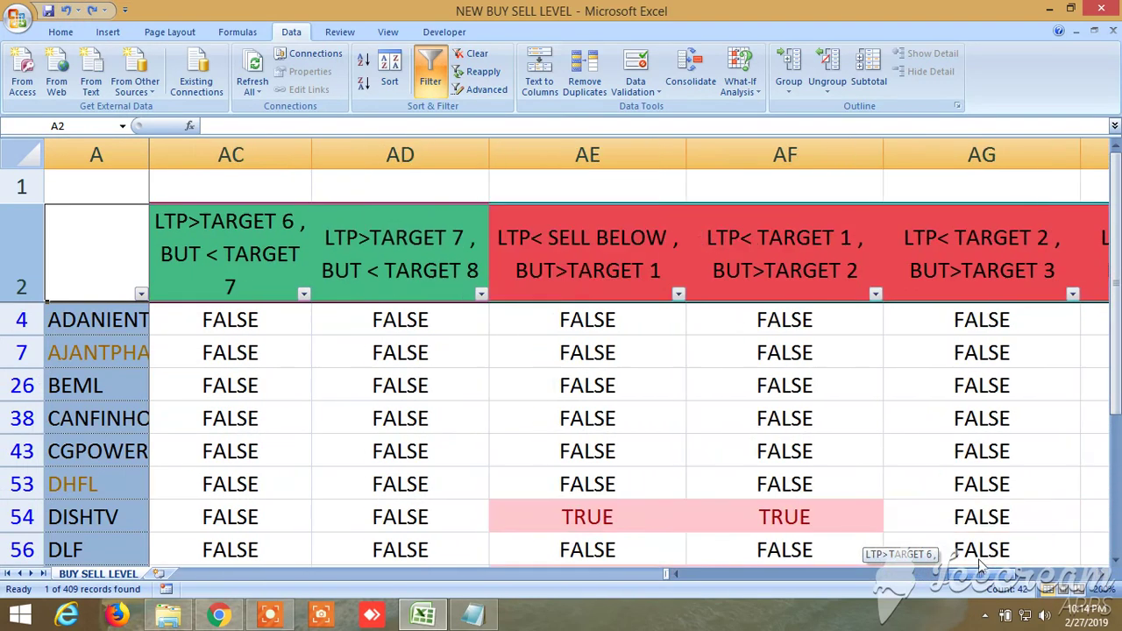
scroll(759, 451, down, 4)
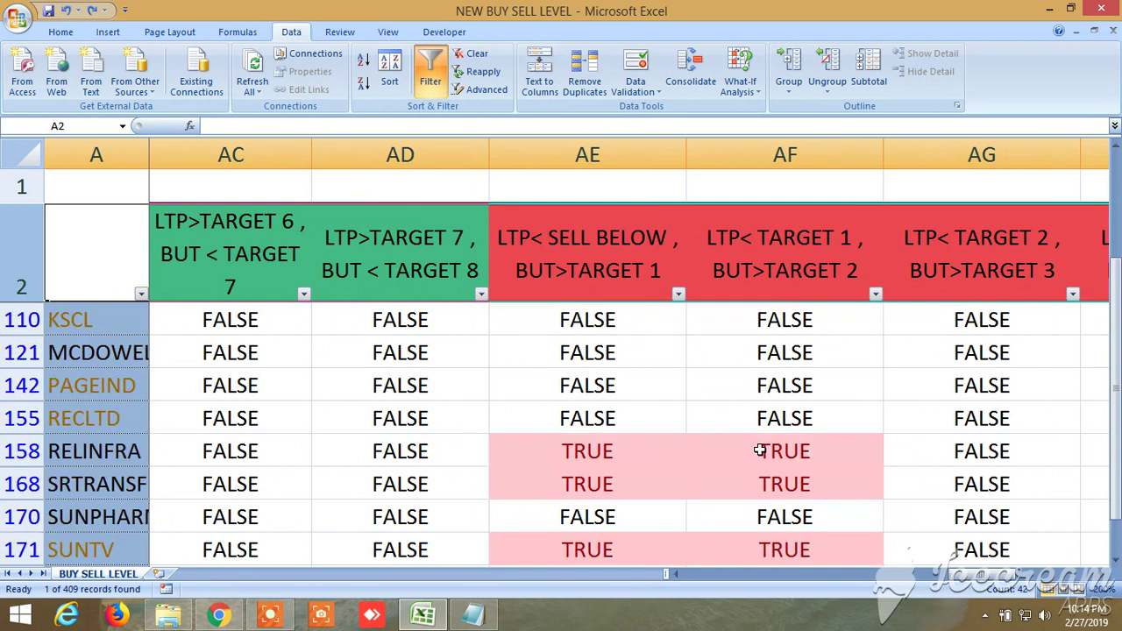
scroll(759, 450, down, 2)
scroll(745, 447, up, 7)
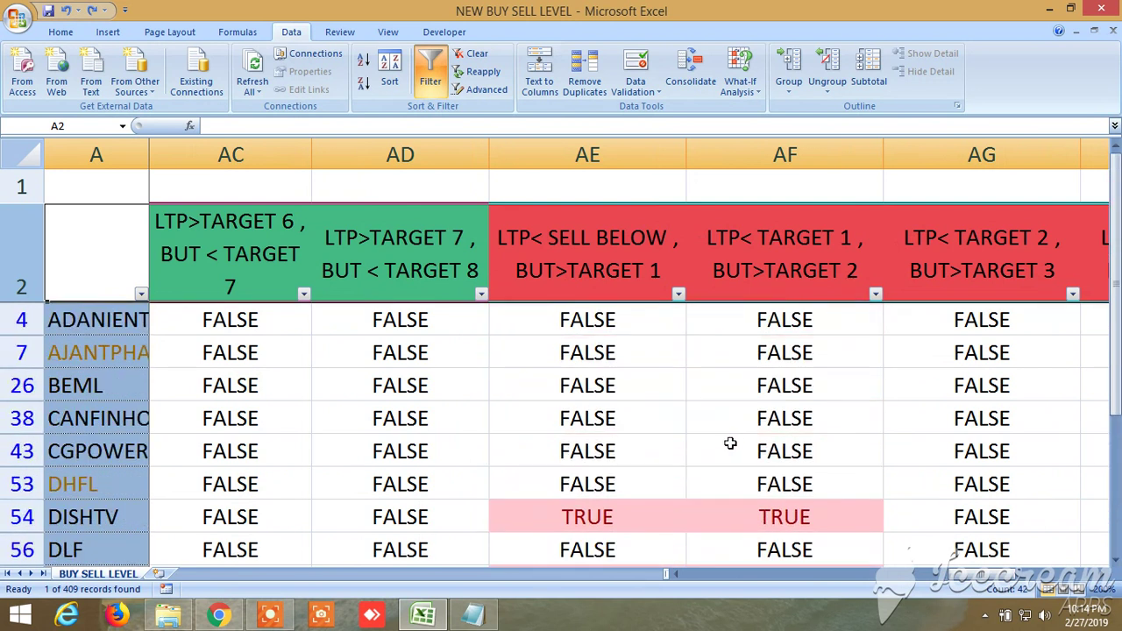
click(678, 294)
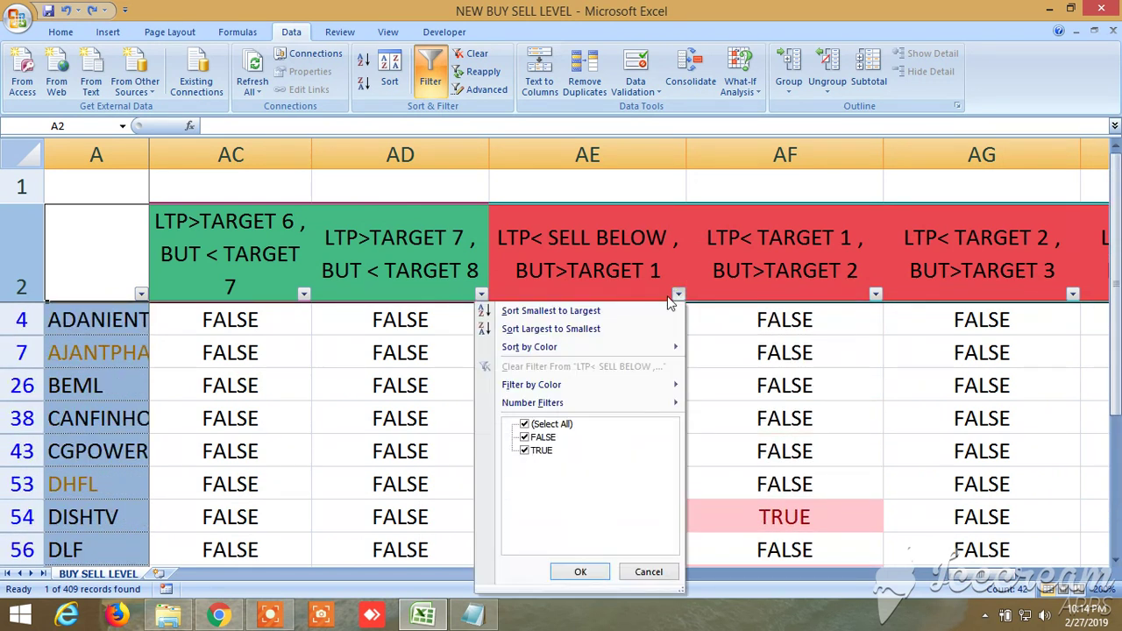
click(525, 437)
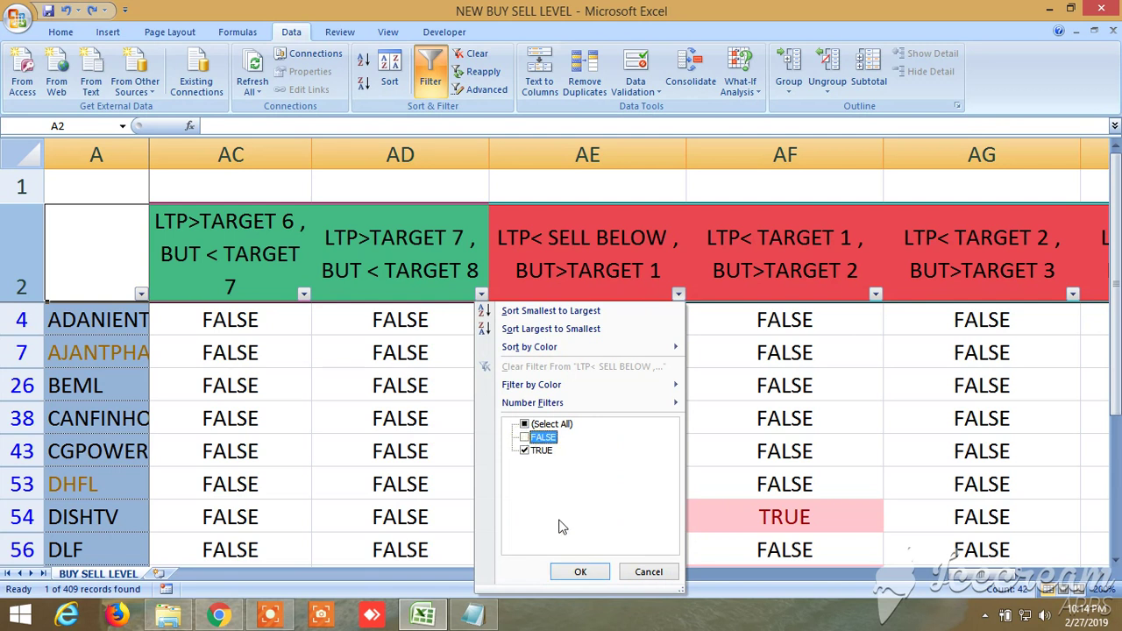
click(576, 571)
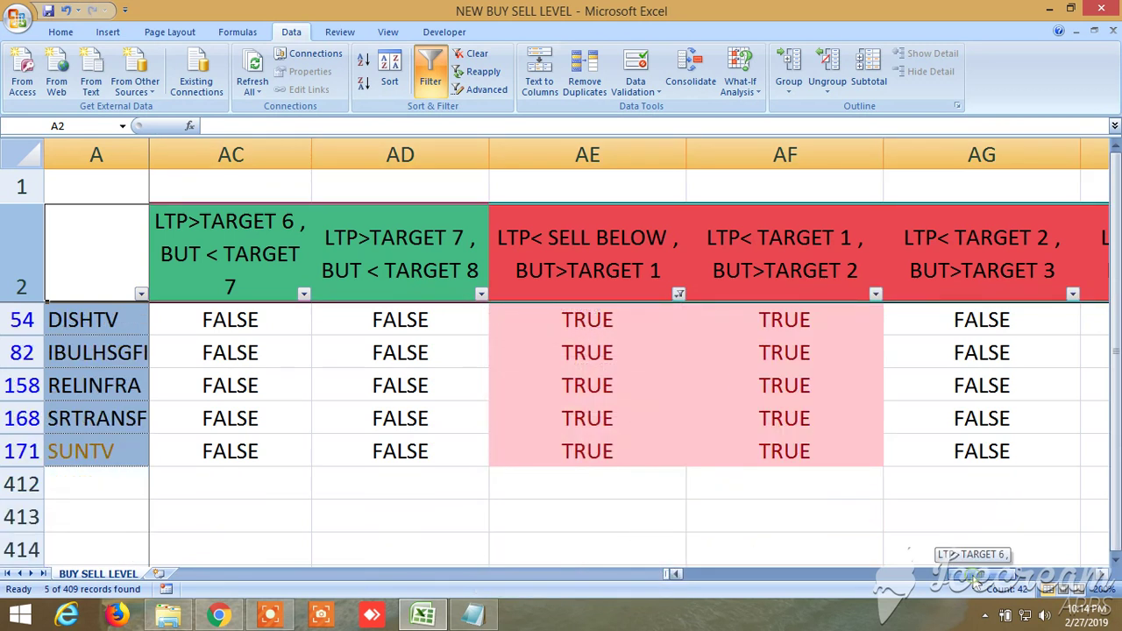
Examine the BUY ABOVE level and buy targets 1 to 8 of the filtered stocks, column by column.
drag(971, 585, 739, 614)
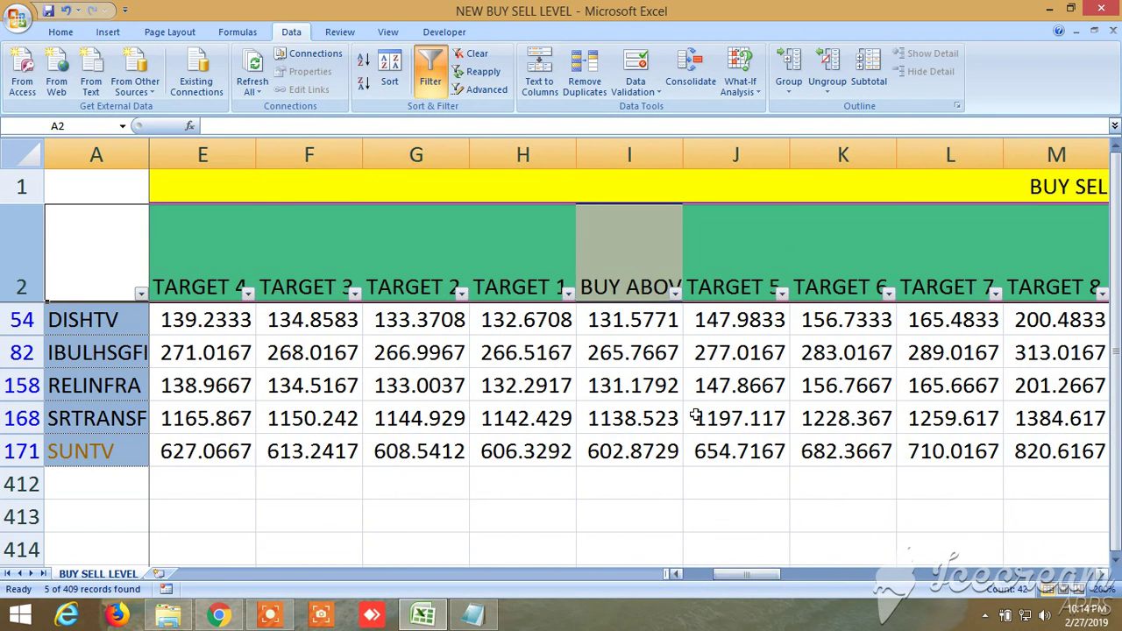
click(651, 275)
click(511, 260)
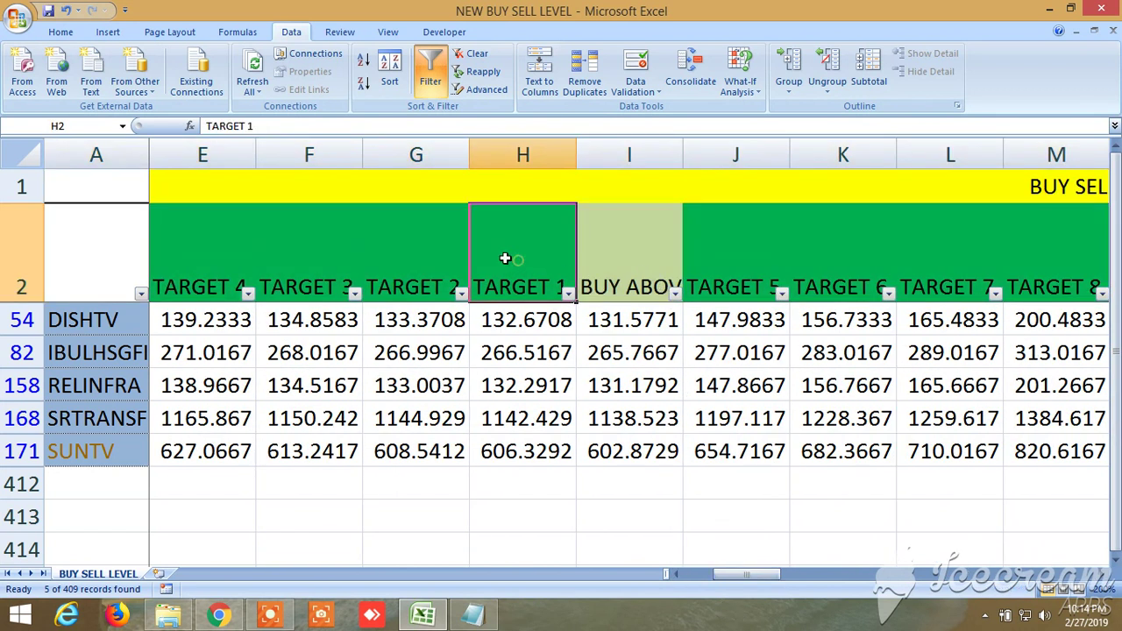
click(407, 249)
click(326, 248)
click(193, 249)
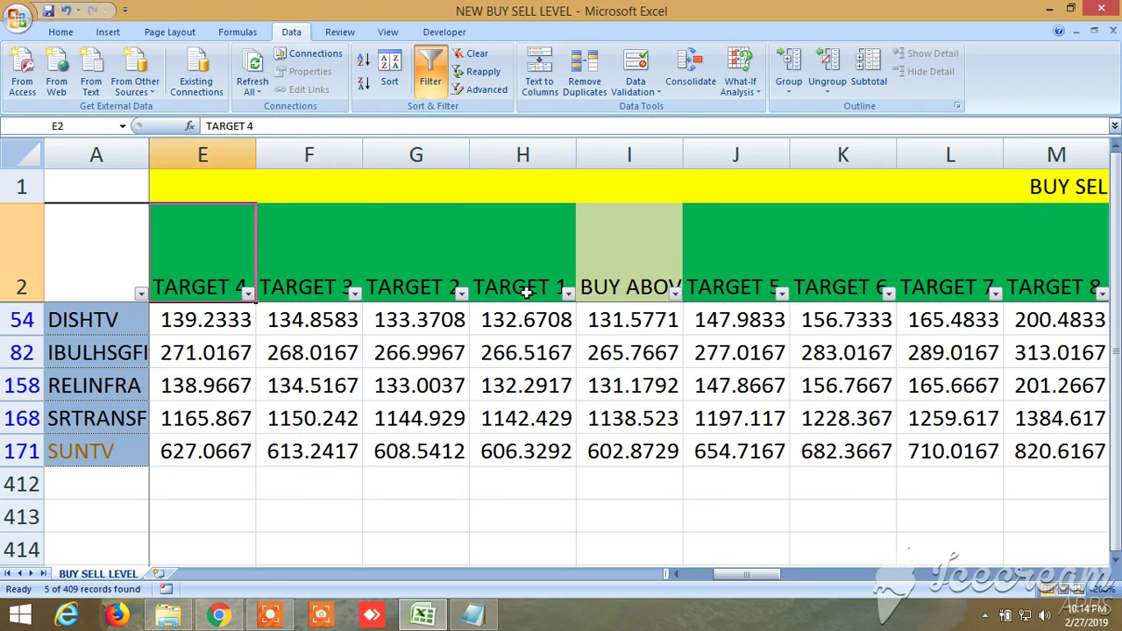
click(655, 263)
click(740, 267)
click(850, 267)
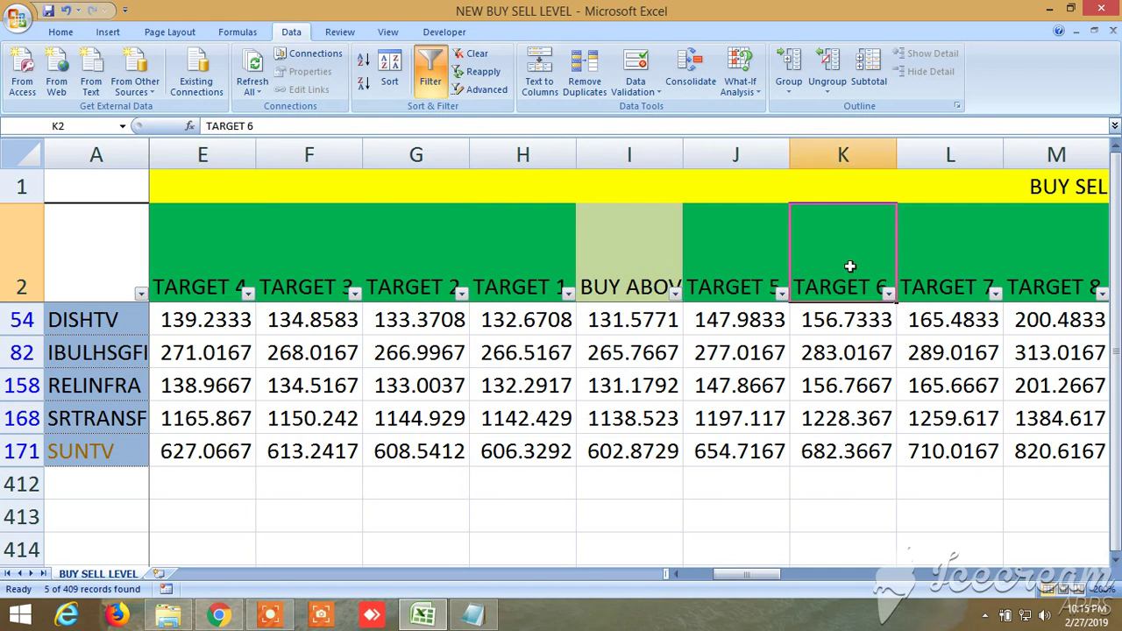
click(944, 271)
click(1060, 276)
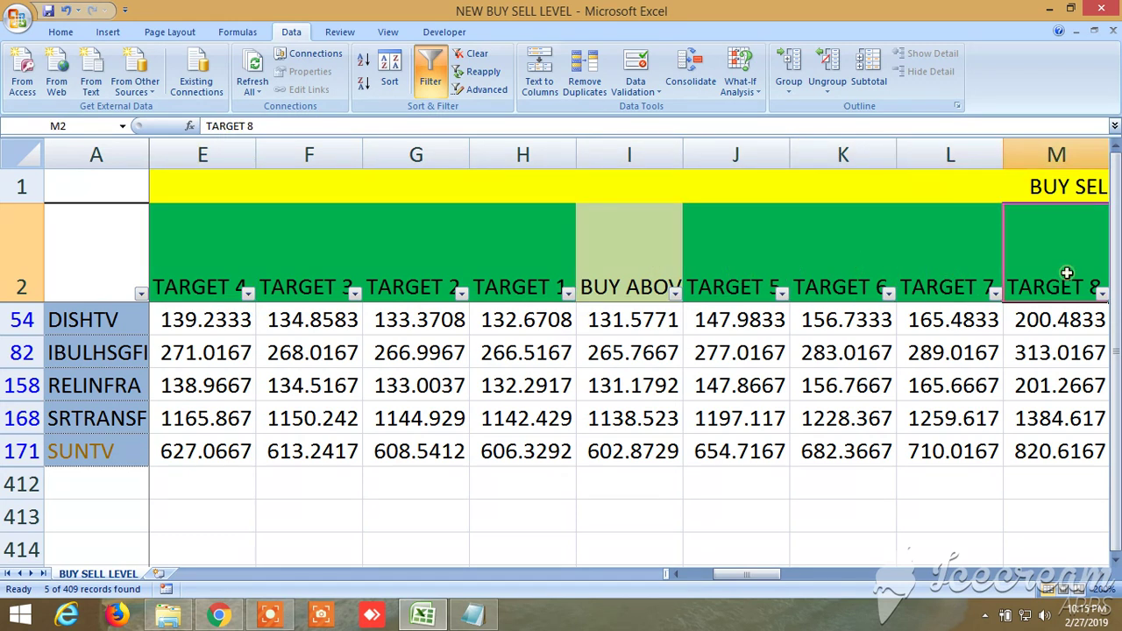
Examine the SELL BELOW level and the sell target columns of the filtered stocks.
click(1103, 574)
click(1105, 575)
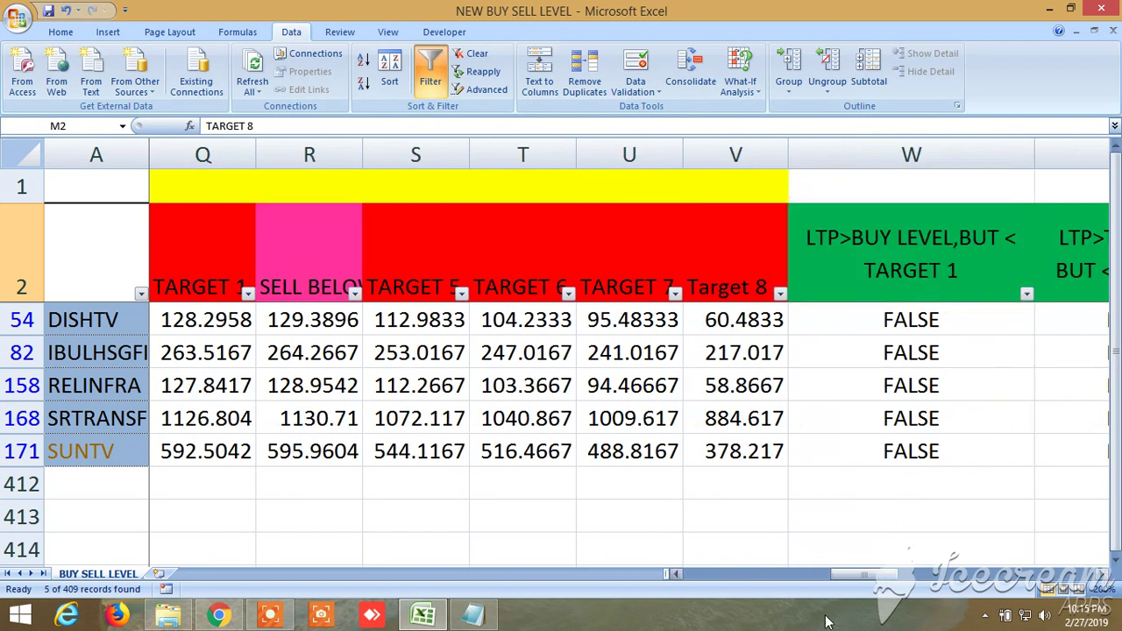
click(675, 575)
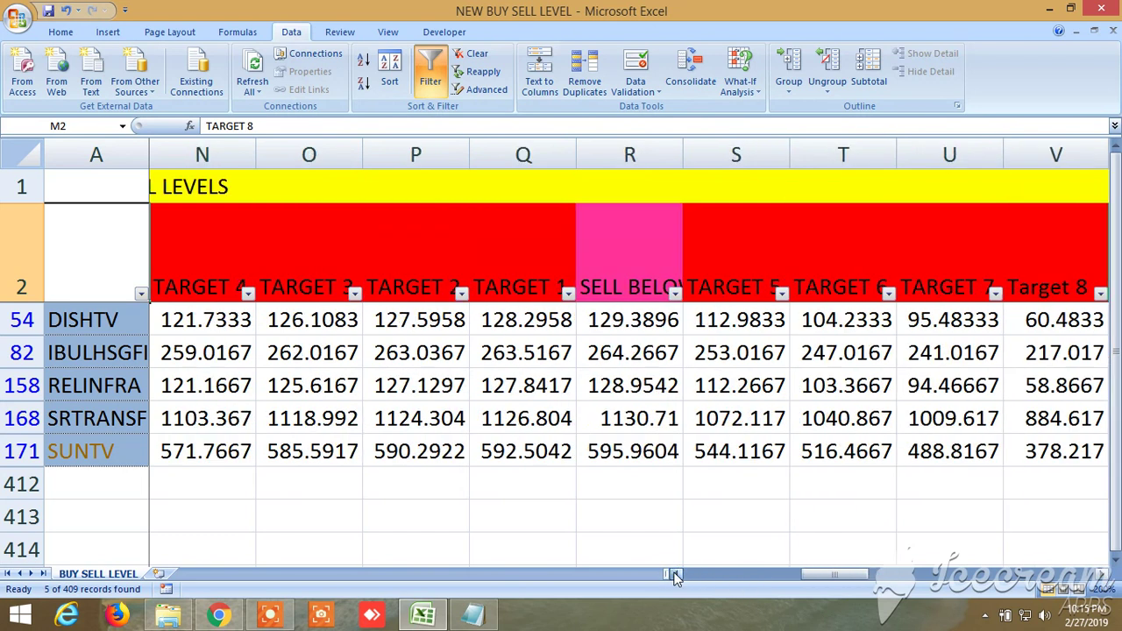